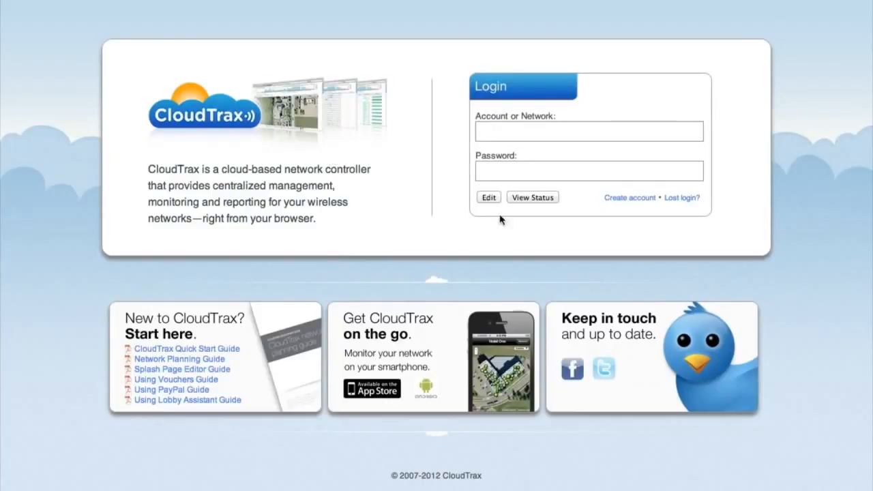
- Create the AuraDental master login with its password, the owner's e-mail address and first name
click(631, 198)
click(312, 128)
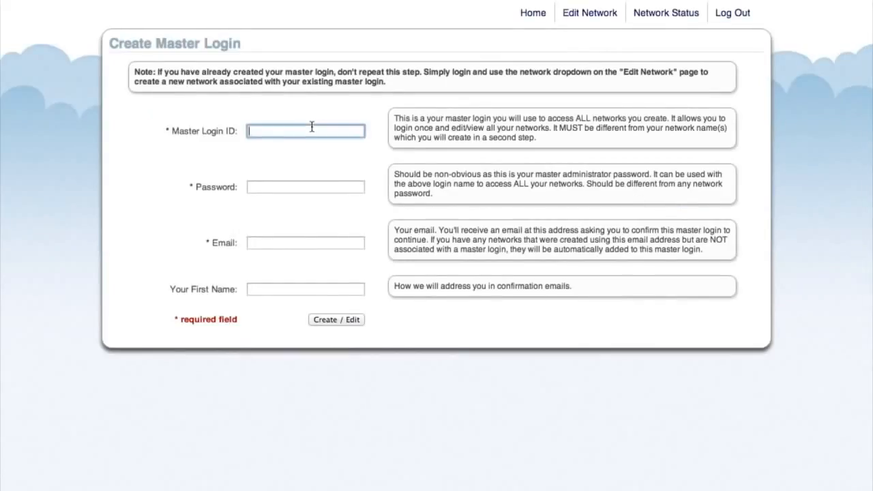
text(AuraDental)
key(Tab)
text(••••••••)
key(Tab)
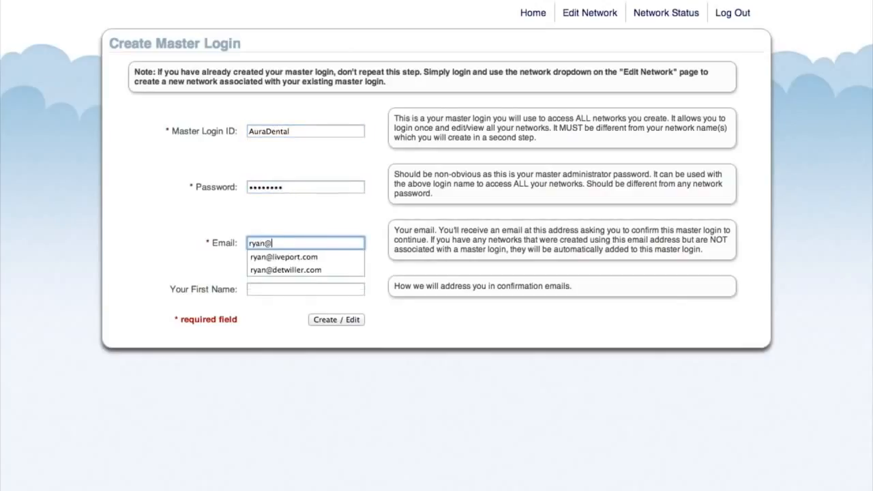
key(Tab)
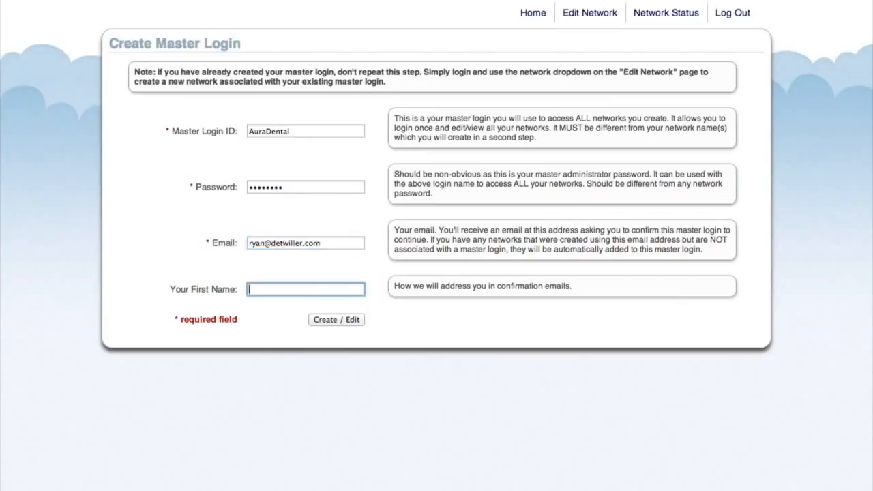
text(Ryan)
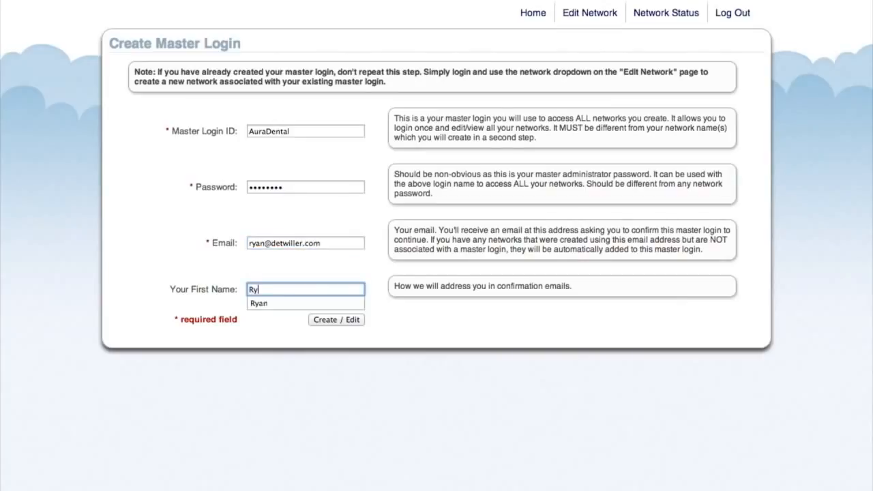
click(312, 305)
click(351, 325)
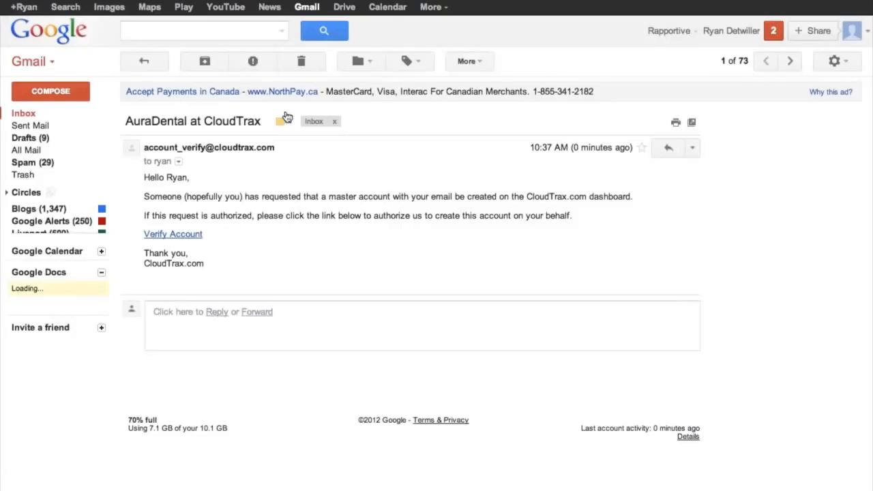
- Follow the Verify Account link in the CloudTrax verification e-mail
click(193, 235)
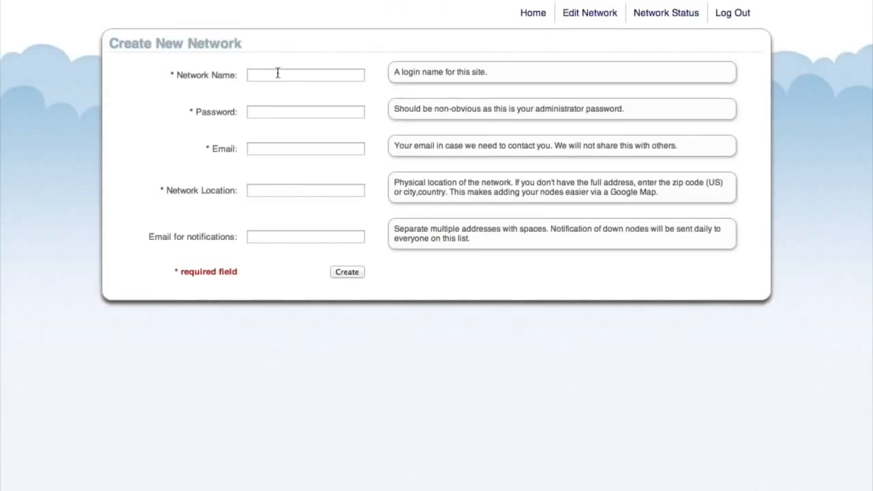
- Name the new network 'Aura Dental' and enter its network password
click(272, 80)
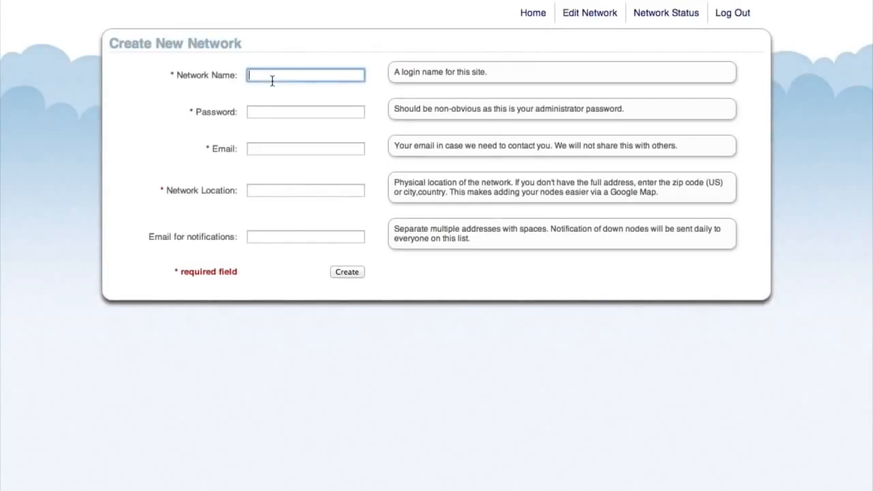
key(Tab)
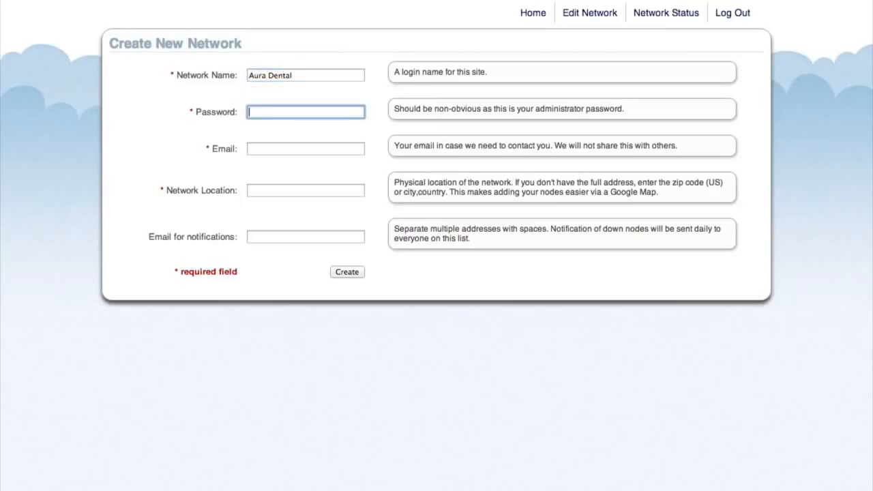
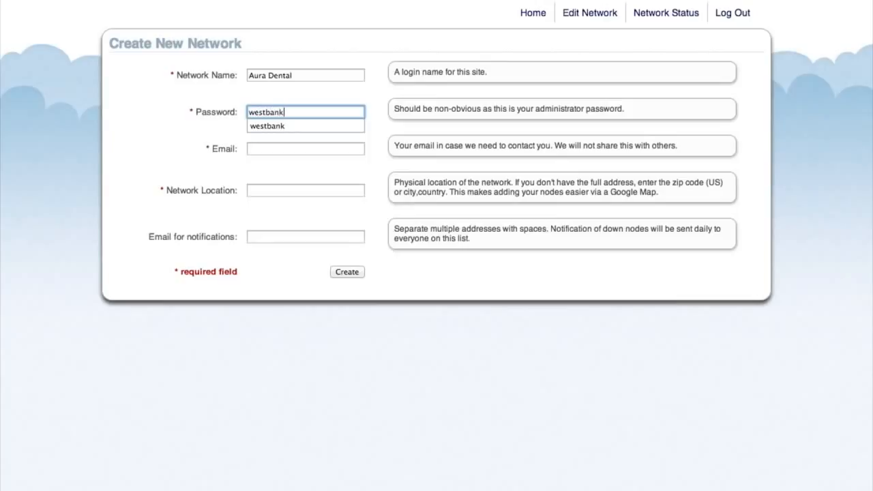
- Add the contact e-mail, clinic street address and notification e-mail, then create the network
key(Tab)
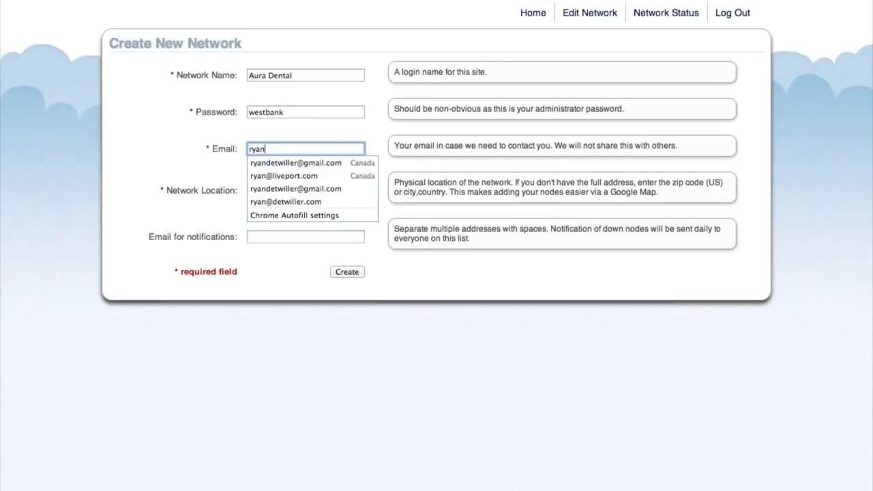
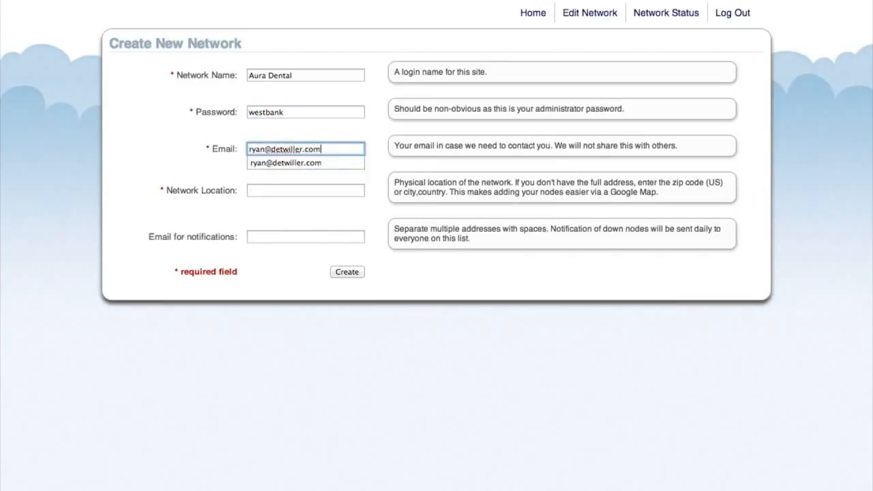
key(Tab)
text(220)
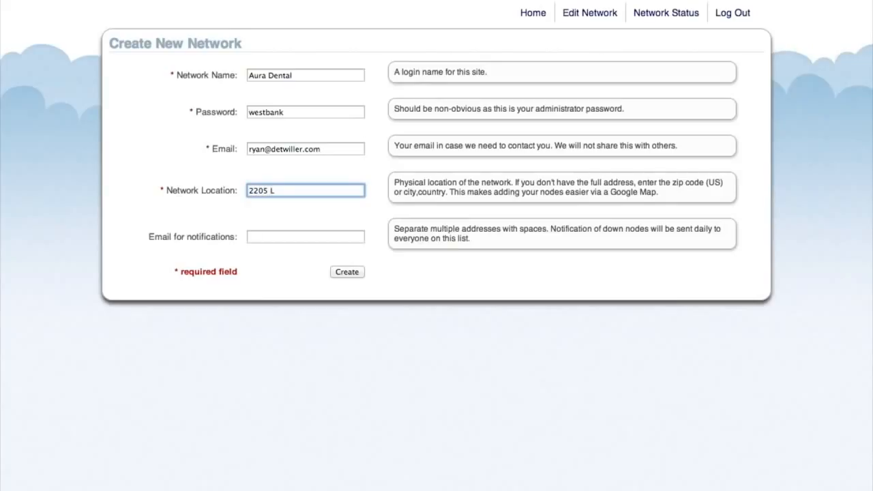
text(5 Louie Driv)
text(e, West Kelowna)
text( BC V4T)
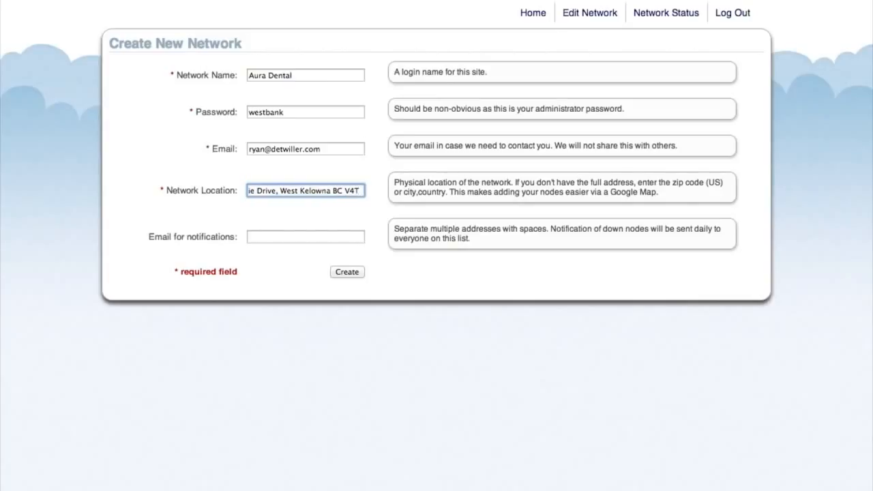
text( 3C3)
key(Tab)
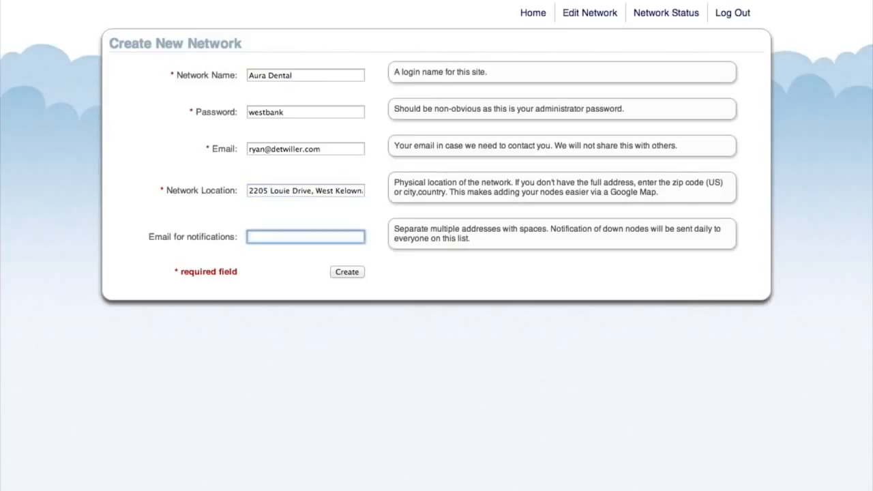
click(352, 274)
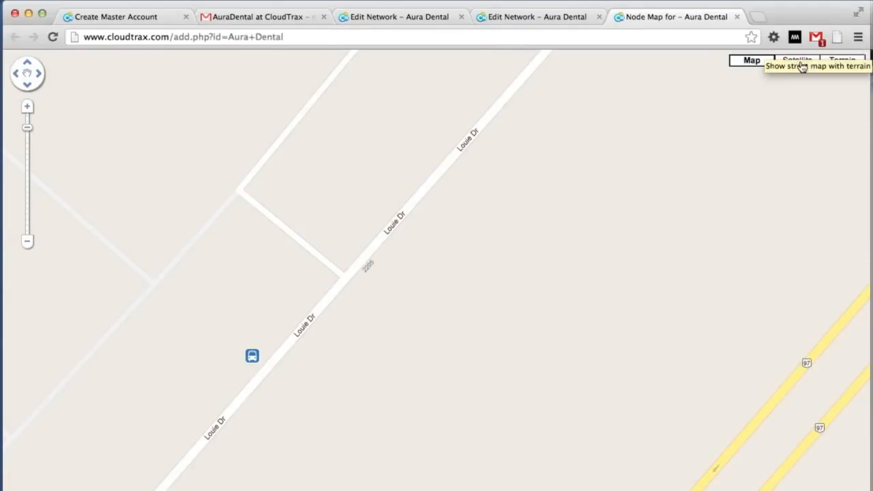
- On the satellite map, add node 'Gateway in Network Room' with MAC ac:86:74:06:0b:98
click(799, 65)
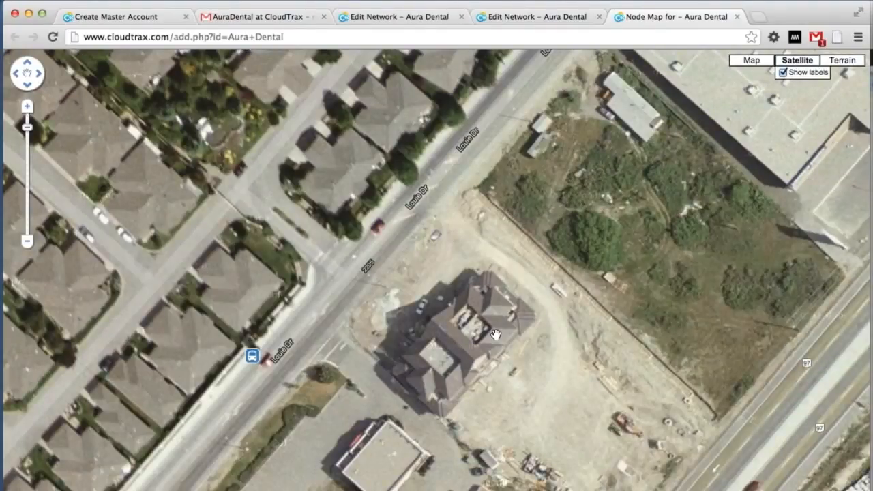
click(434, 356)
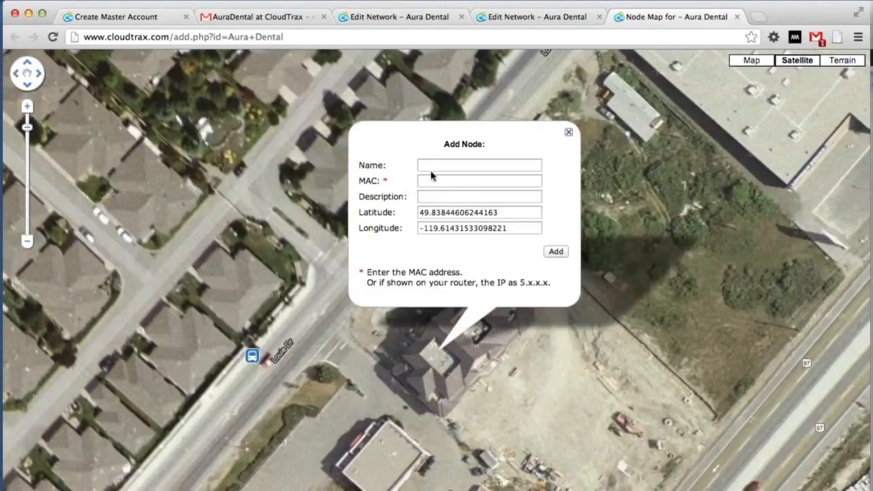
click(431, 164)
text(Gat)
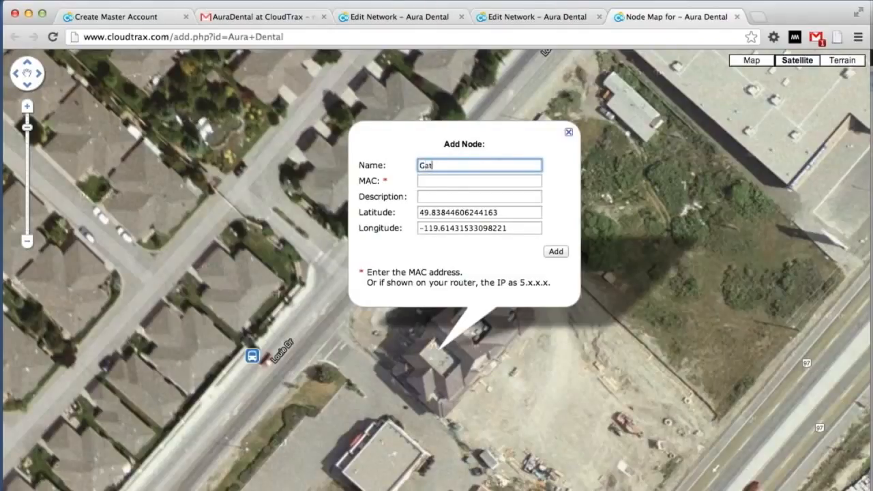
text(eway in Network Room)
key(Tab)
text(ac:86:74:06:0b:98)
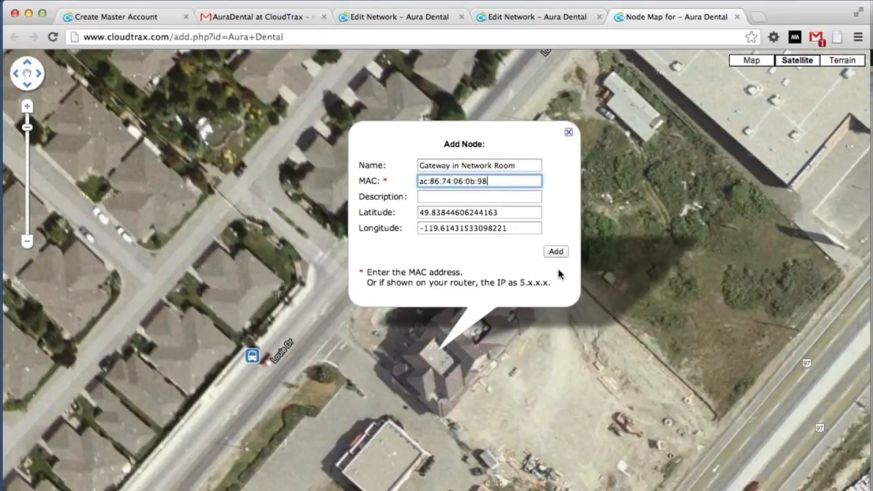
click(557, 254)
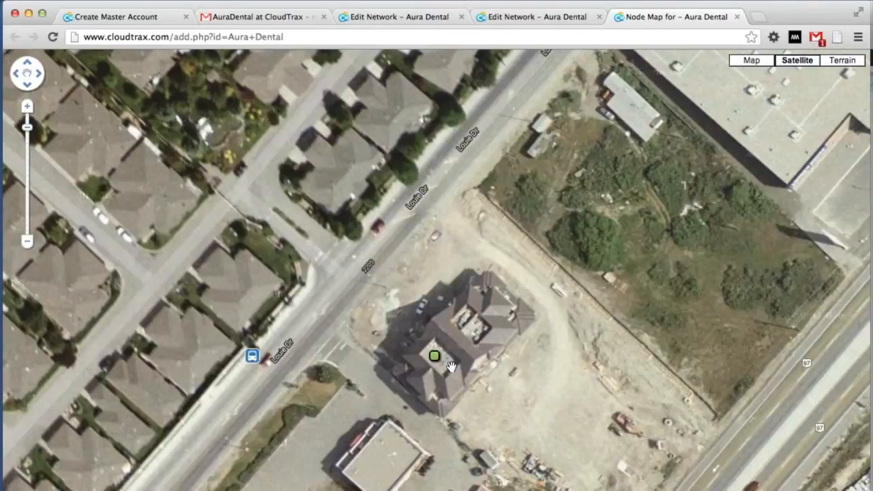
- Add the office repeater node with MAC ac:86:74:06:0c:00 and close the node map
click(450, 366)
click(447, 177)
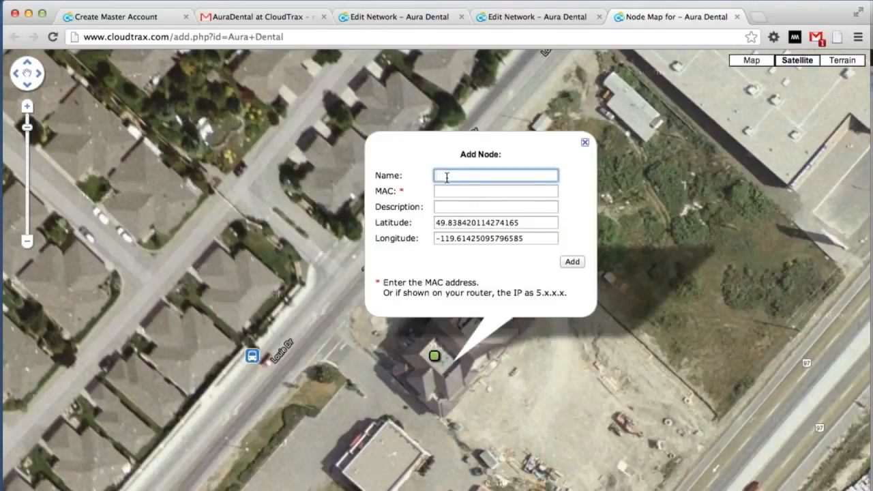
text(Repeater in Jesh's Office)
key(Tab)
text(ac:86)
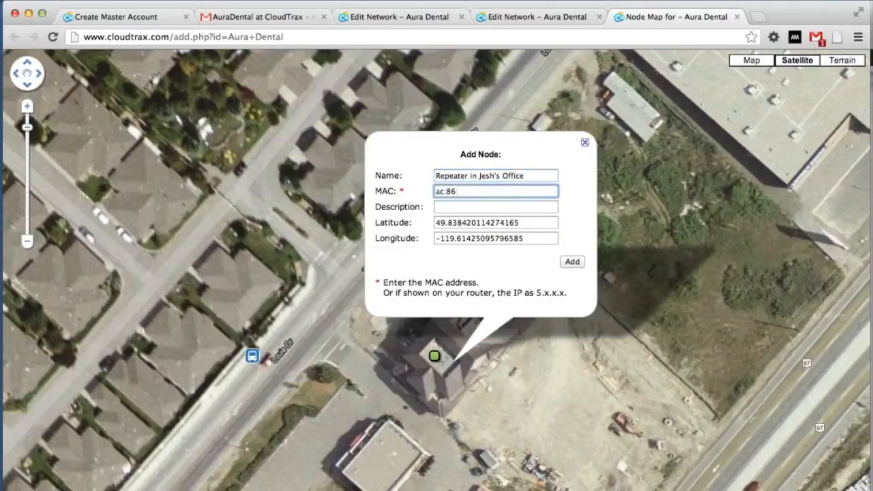
text(:74:06:0c:00)
click(577, 263)
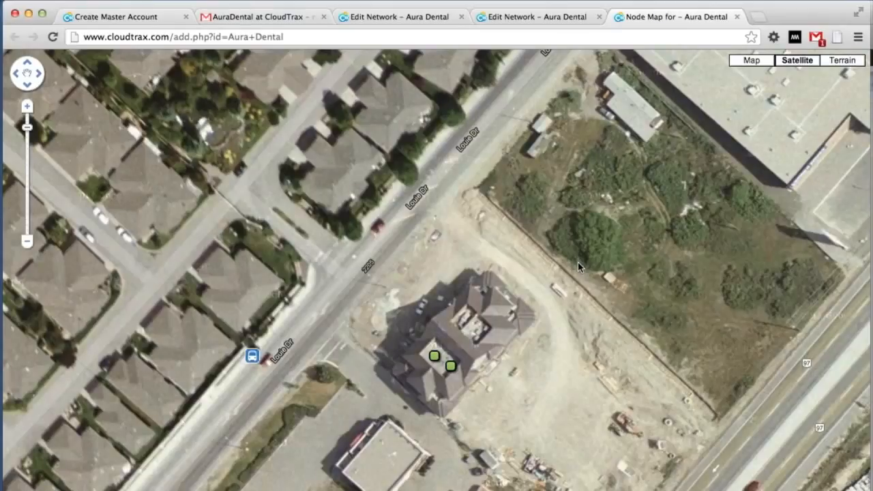
click(735, 16)
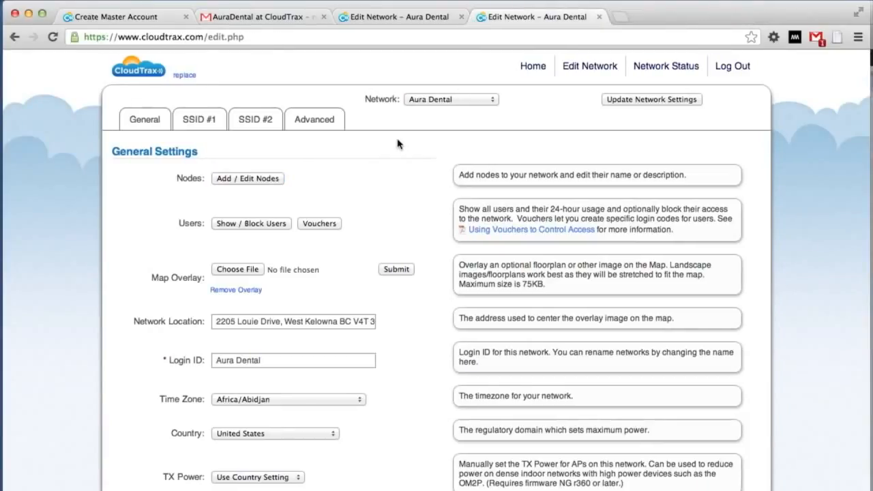
- Set the time zone to America/Los_Angeles and keep TX Power on Use Country Setting
scroll(386, 205, down, 5)
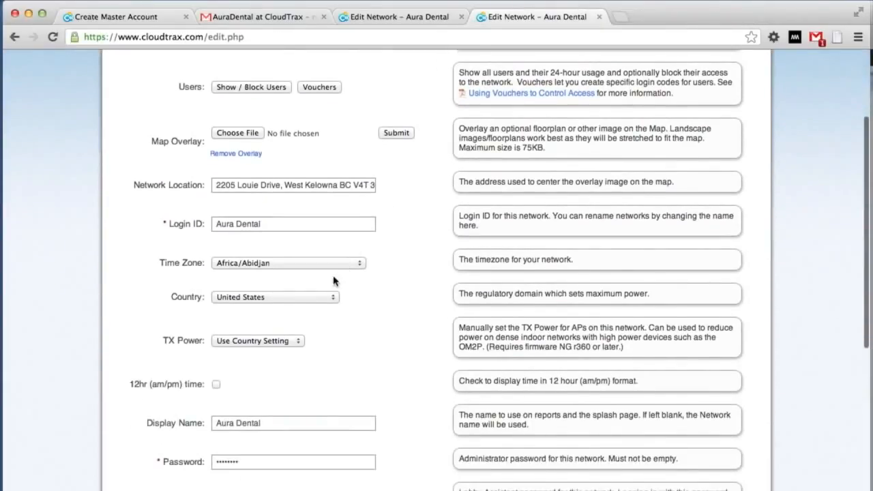
click(334, 264)
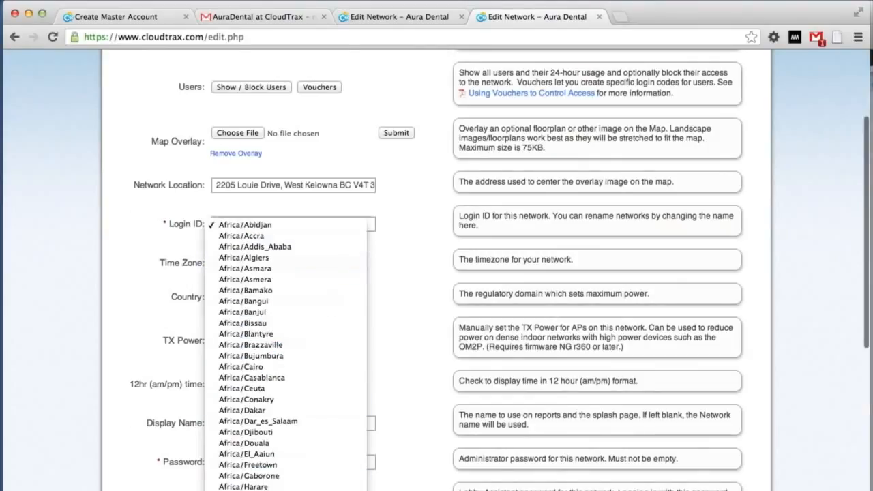
scroll(285, 273, down, 10)
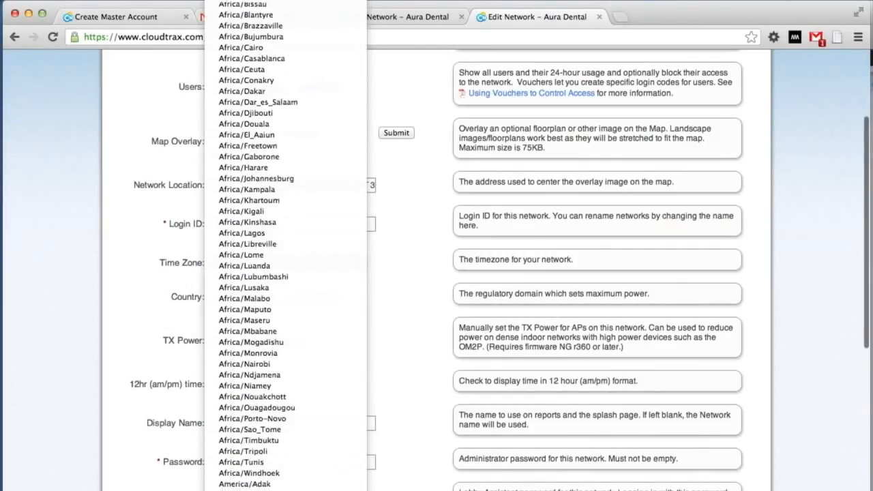
scroll(306, 317, down, 15)
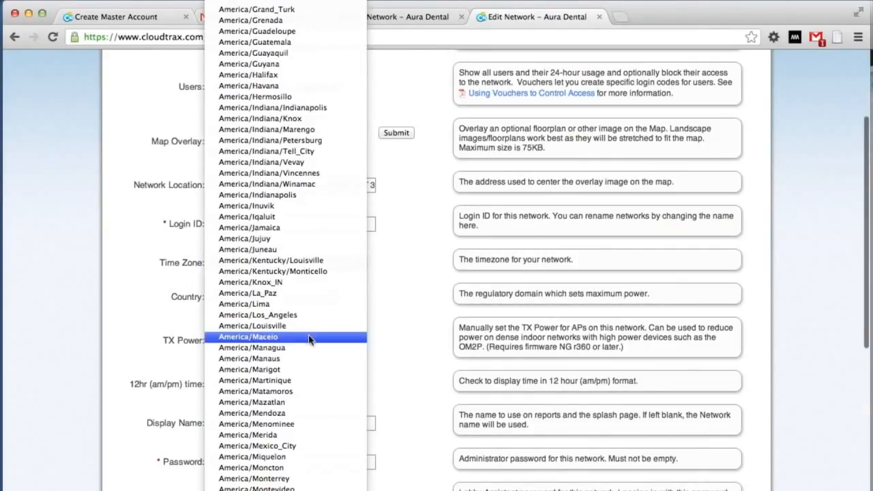
click(305, 317)
key(Tab)
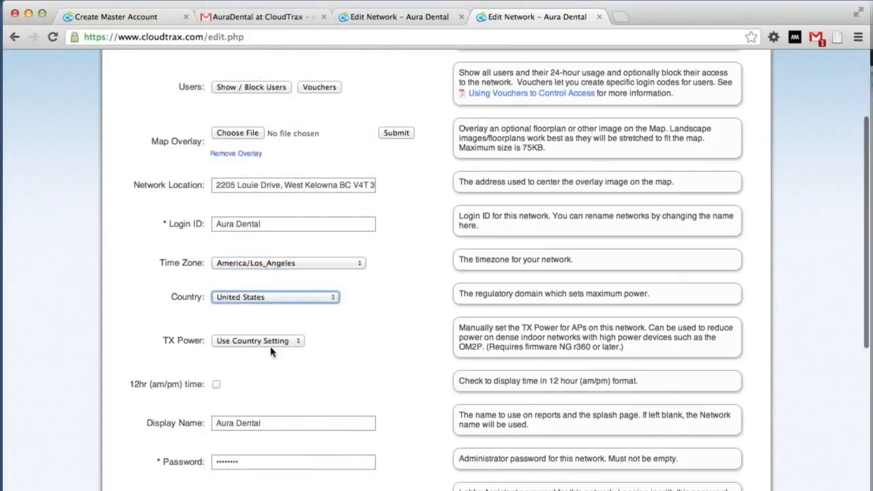
click(271, 342)
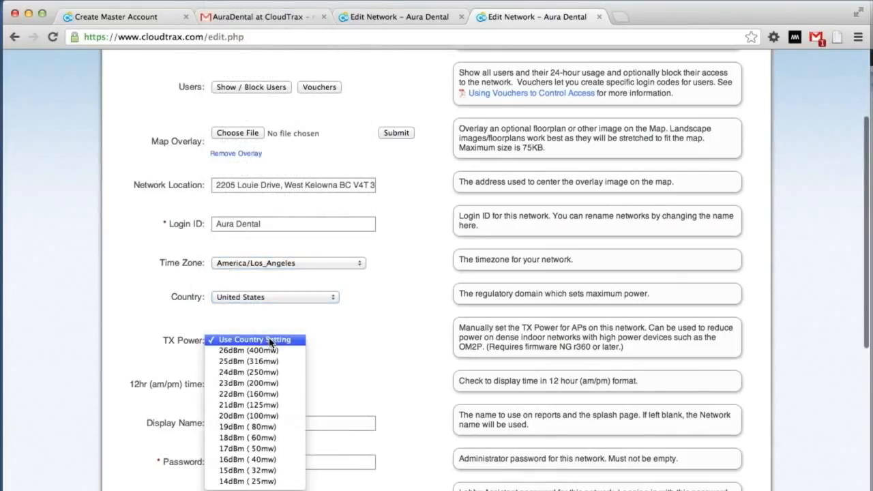
click(380, 348)
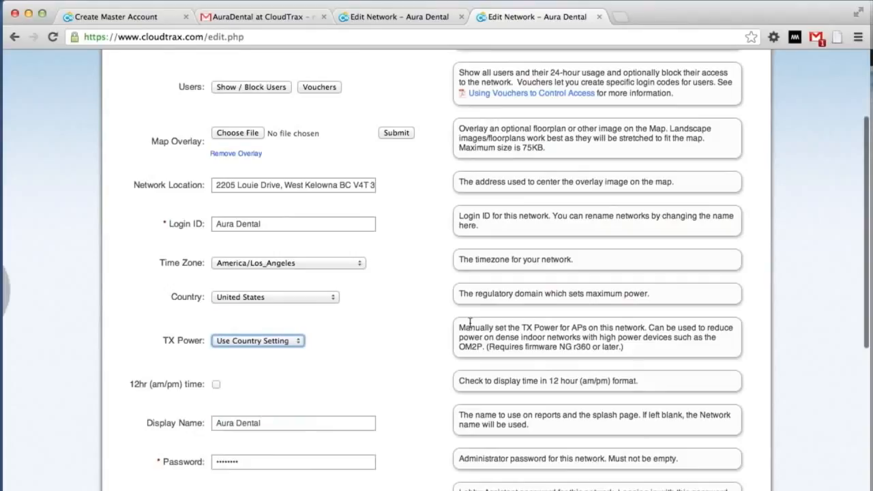
- Enable 12-hour am/pm time and hourly e-mail alerts, then save the general settings
scroll(398, 350, down, 2)
scroll(397, 350, down, 1)
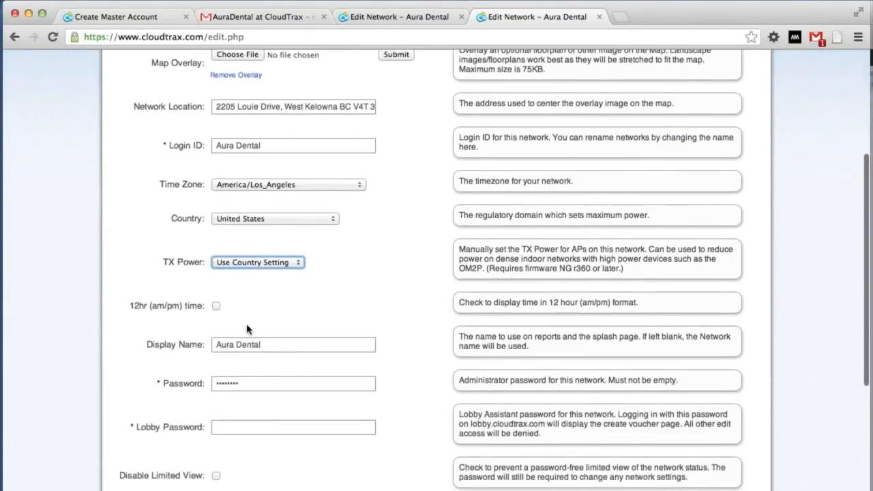
click(215, 306)
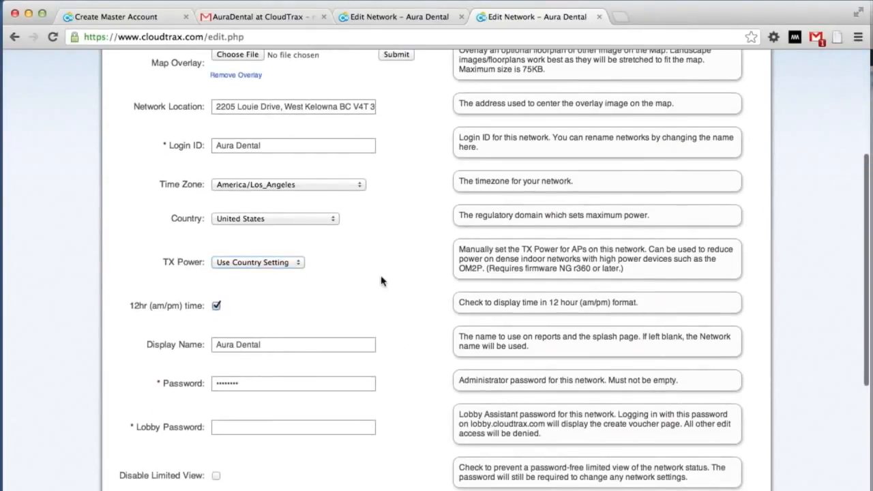
scroll(382, 281, down, 10)
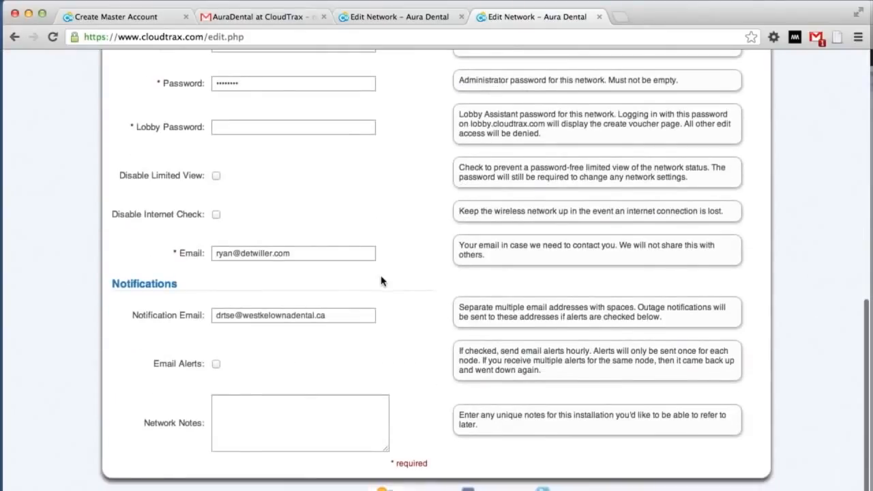
click(215, 367)
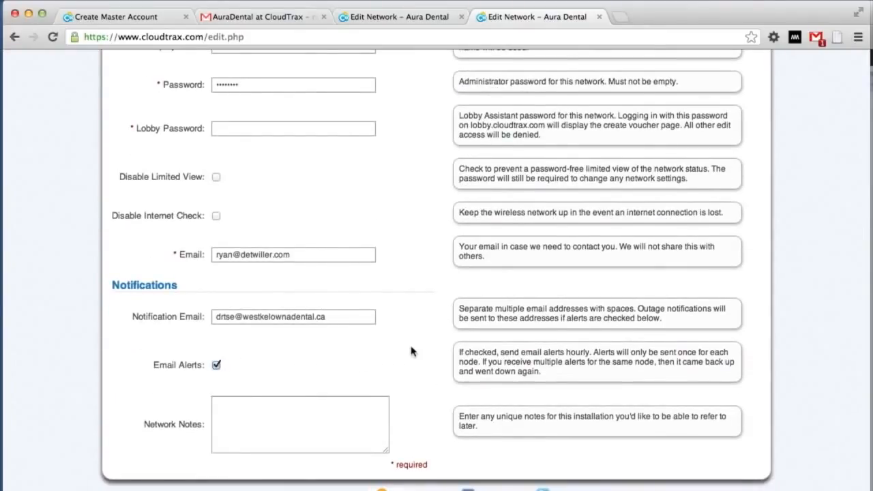
scroll(414, 351, up, 15)
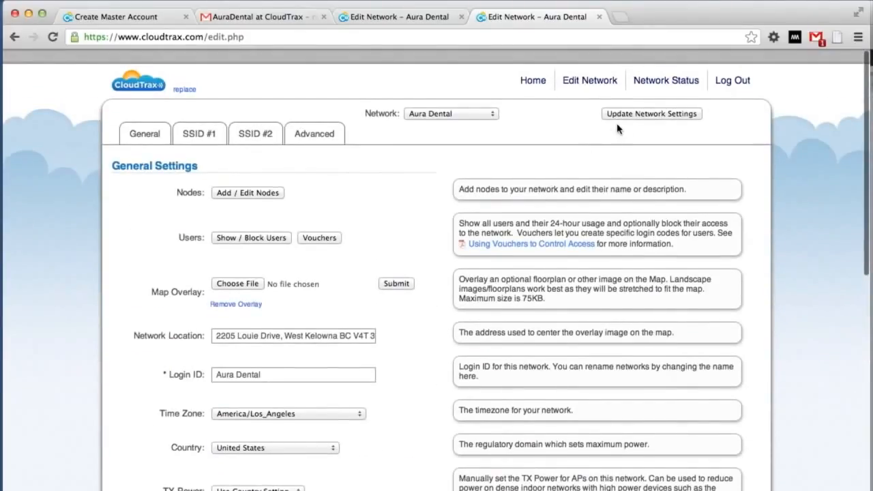
click(631, 115)
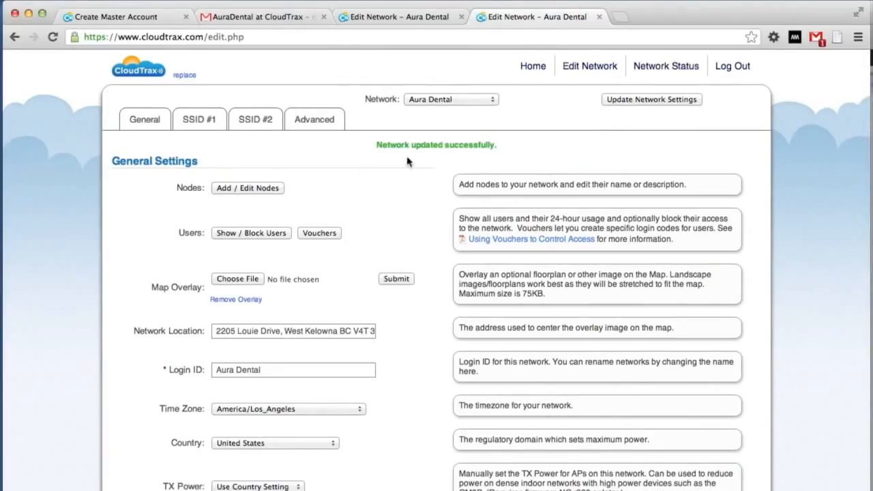
click(198, 122)
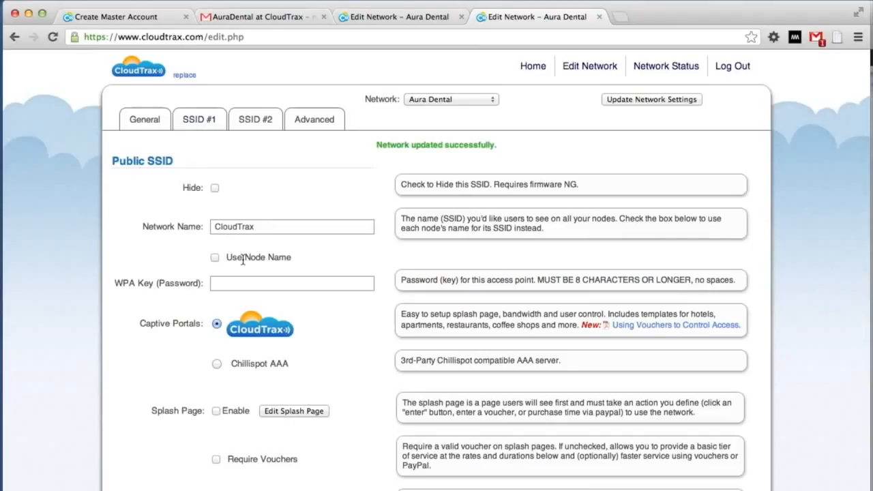
- Replace the SSID #1 network name CloudTrax with Aura Dental
drag(269, 227, 200, 224)
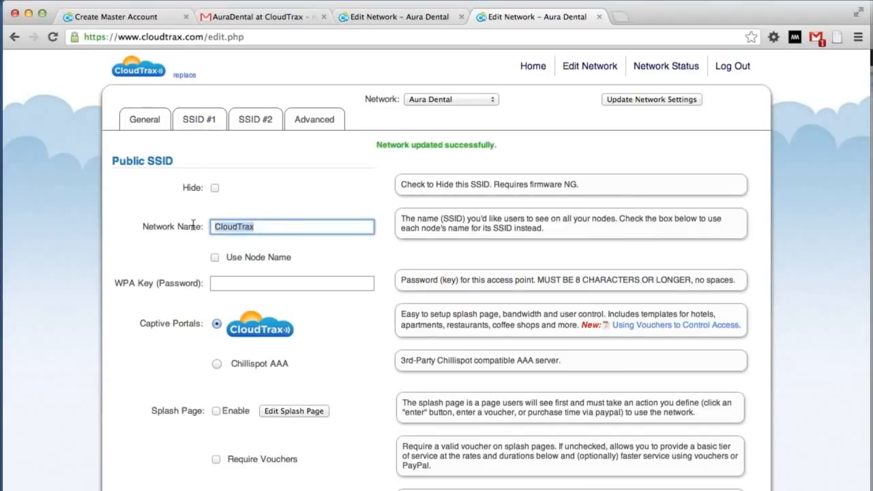
text(Aura Dental)
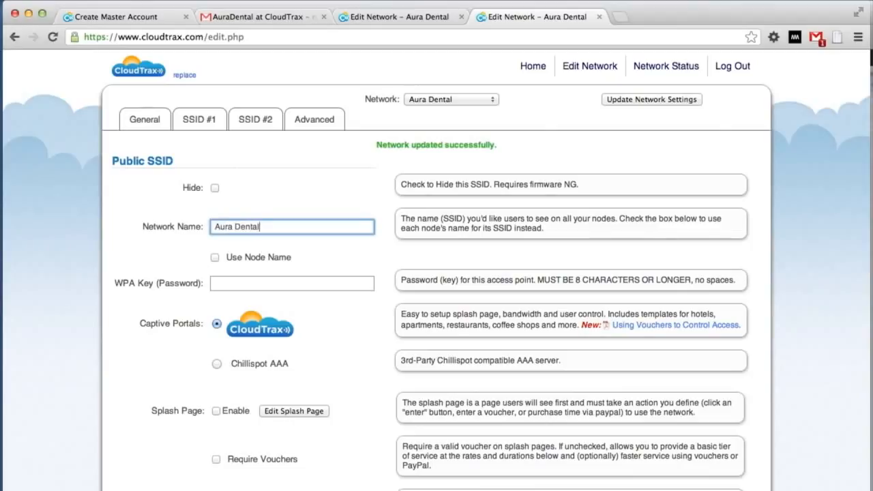
key(Tab)
- Lower the download limit to about 5210 kbps and the upload limit to about 2010 kbps
scroll(437, 273, down, 3)
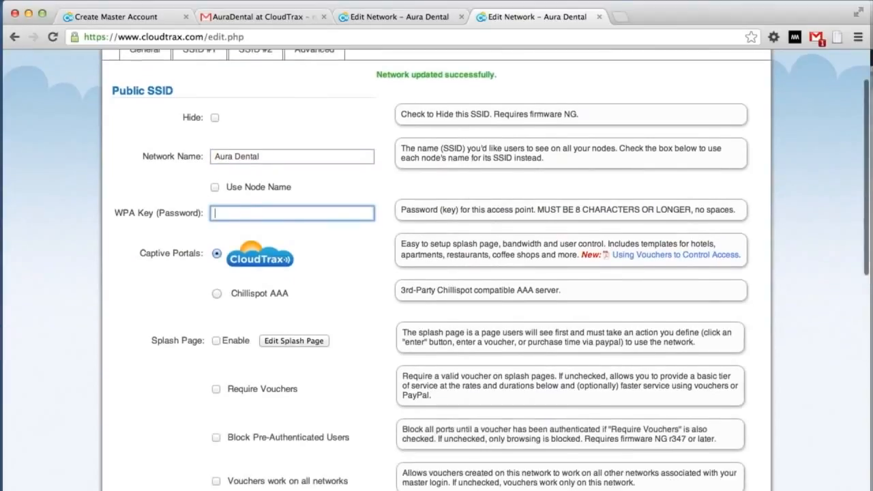
scroll(437, 273, down, 1)
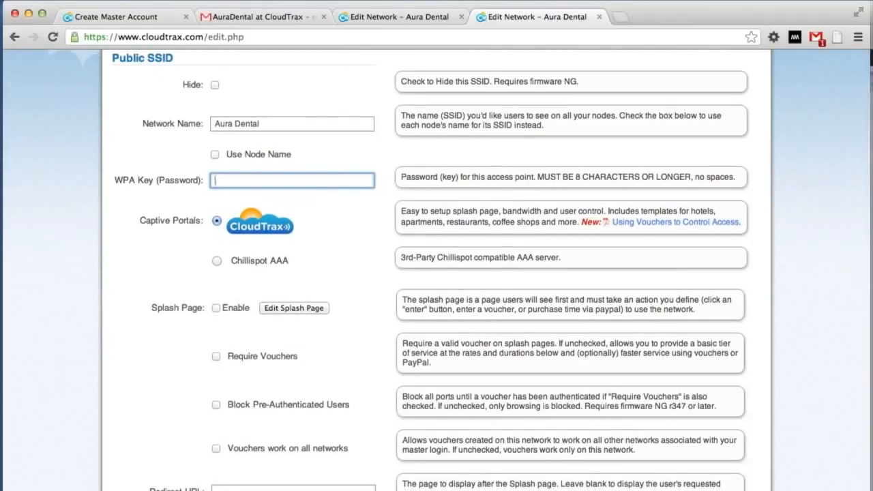
scroll(437, 273, down, 2)
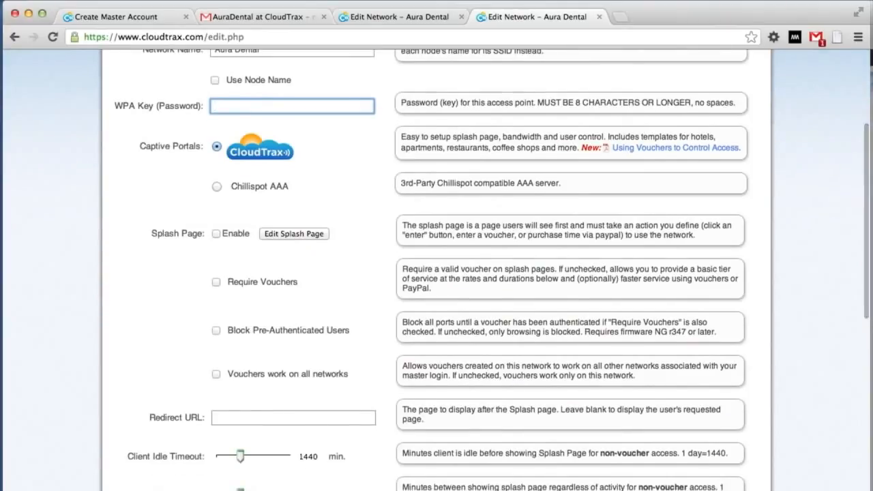
scroll(436, 273, down, 3)
scroll(437, 273, down, 6)
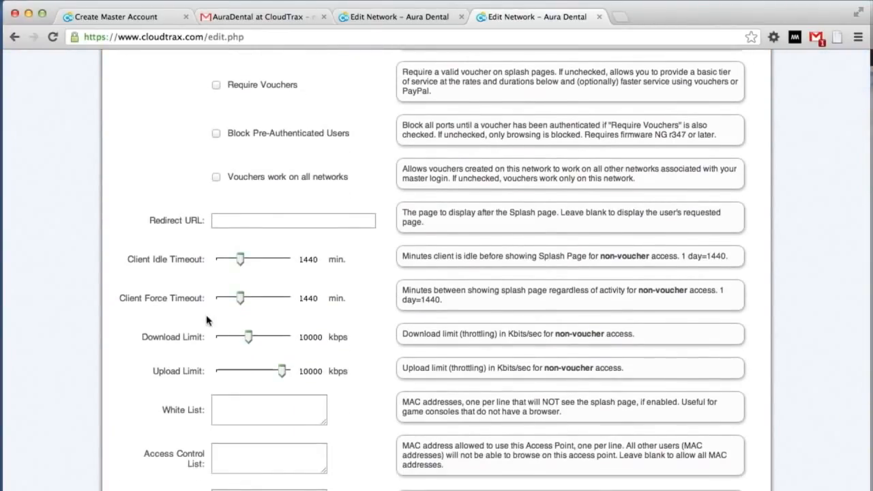
click(247, 337)
drag(246, 339, 229, 337)
drag(280, 372, 228, 374)
scroll(160, 339, down, 2)
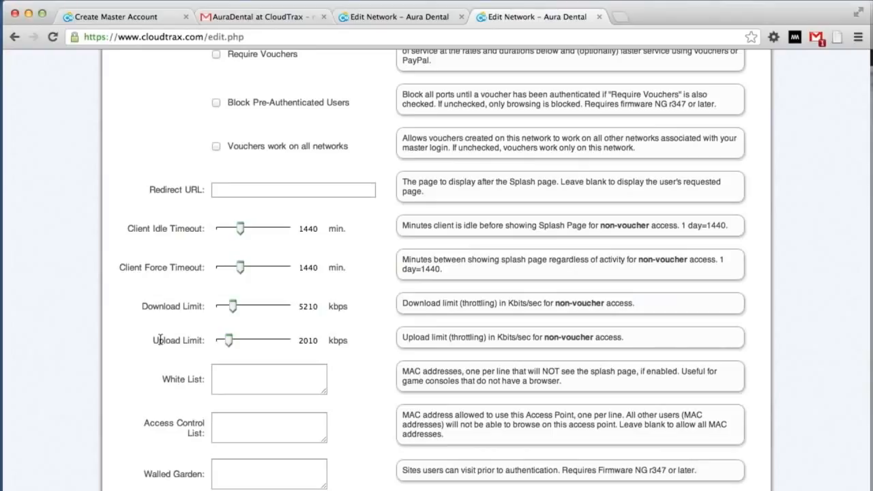
scroll(159, 340, down, 5)
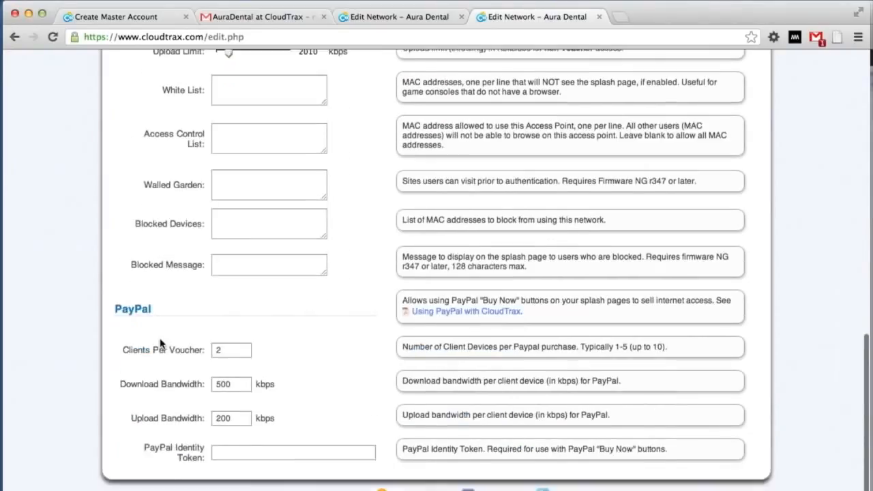
scroll(386, 277, up, 8)
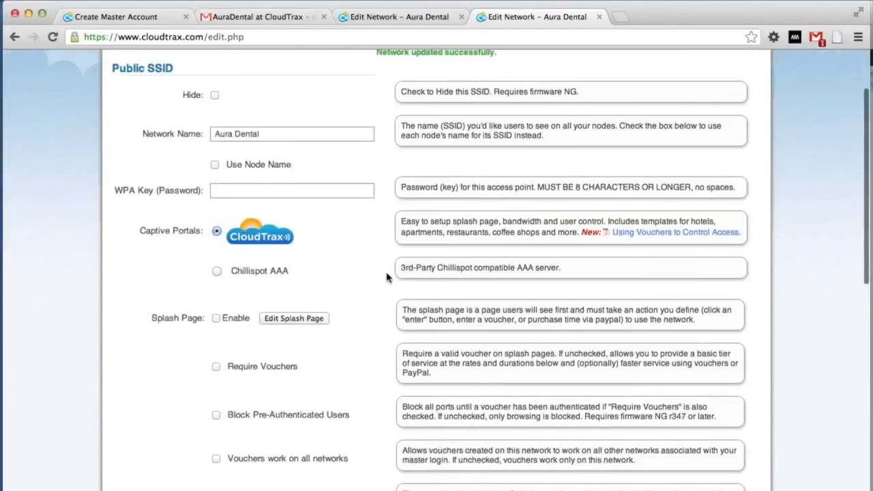
scroll(386, 277, up, 3)
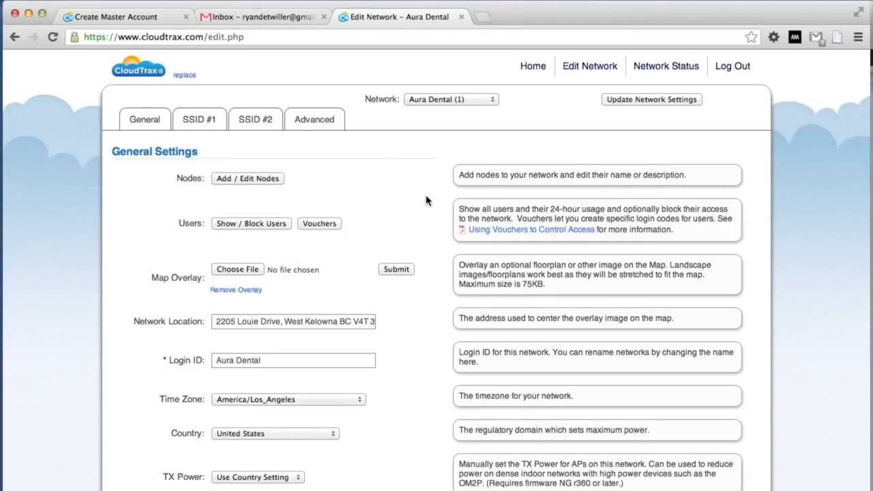
- Untick Enable on SSID #2 and save, then return to the SSID #1 settings
click(260, 123)
click(216, 179)
scroll(312, 182, down, 1)
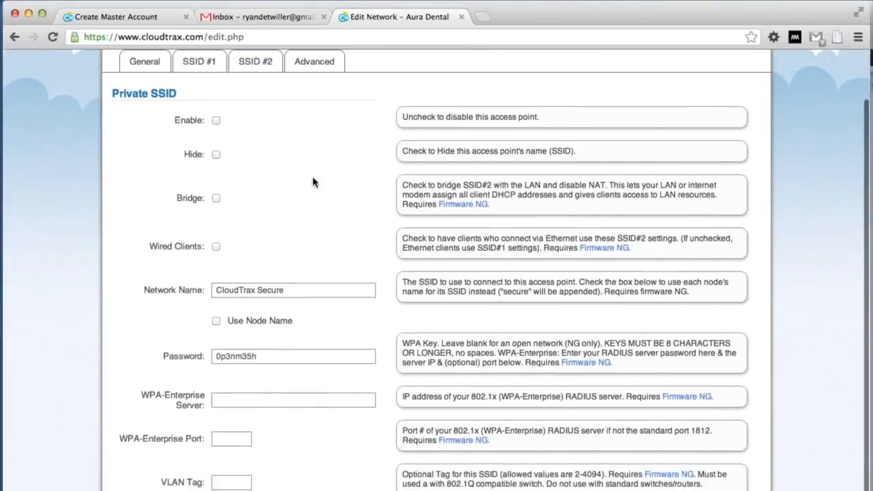
scroll(313, 182, up, 1)
click(654, 71)
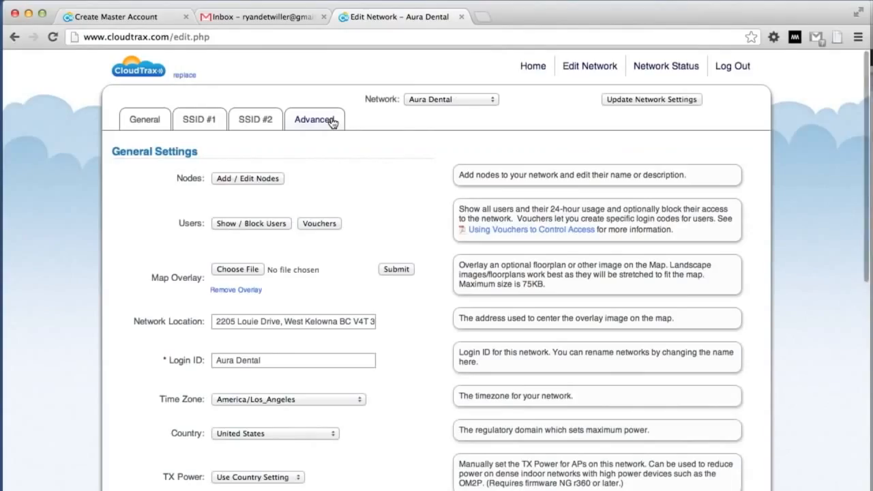
scroll(333, 122, down, 1)
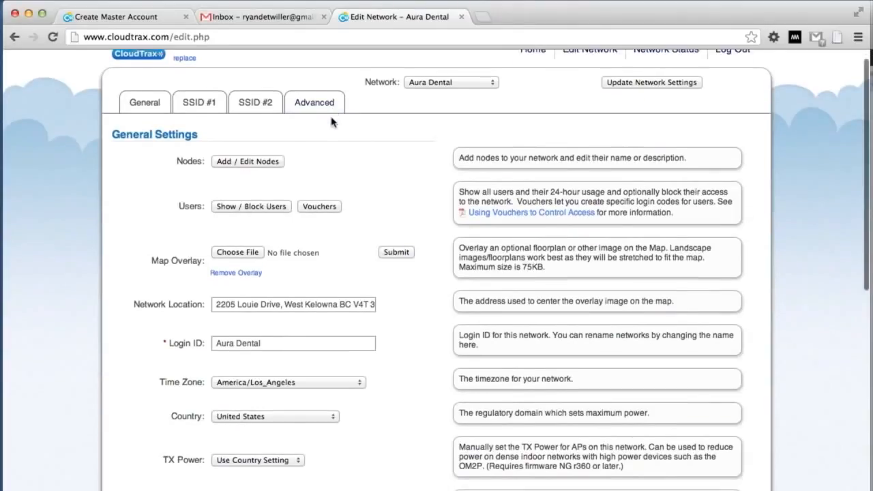
scroll(332, 122, up, 1)
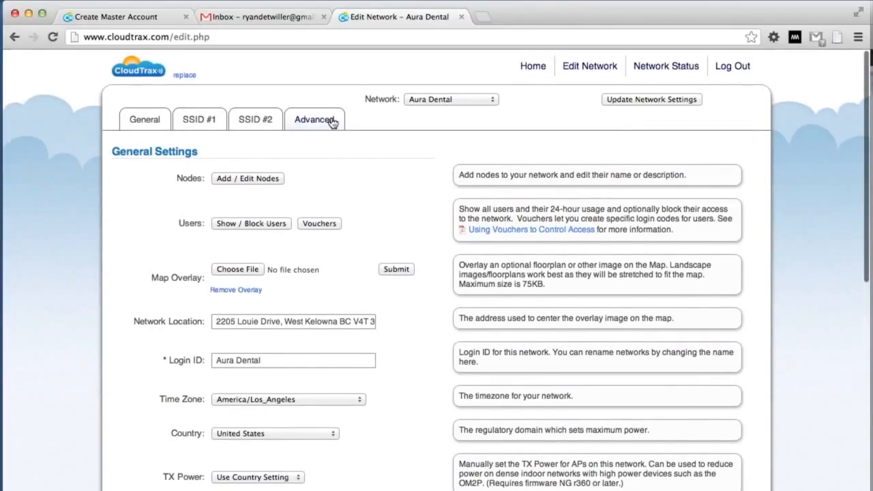
click(199, 120)
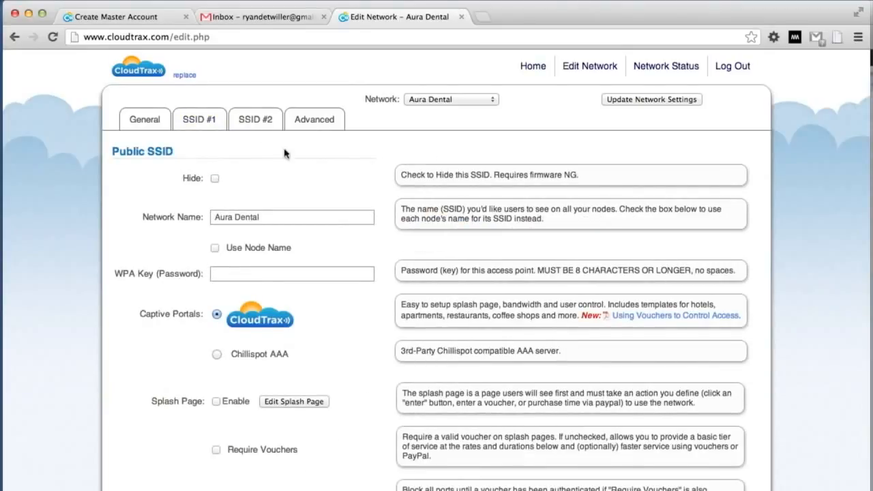
- Switch the splash page to the downhill template and insert an image beside the CloudTrax logo
click(291, 401)
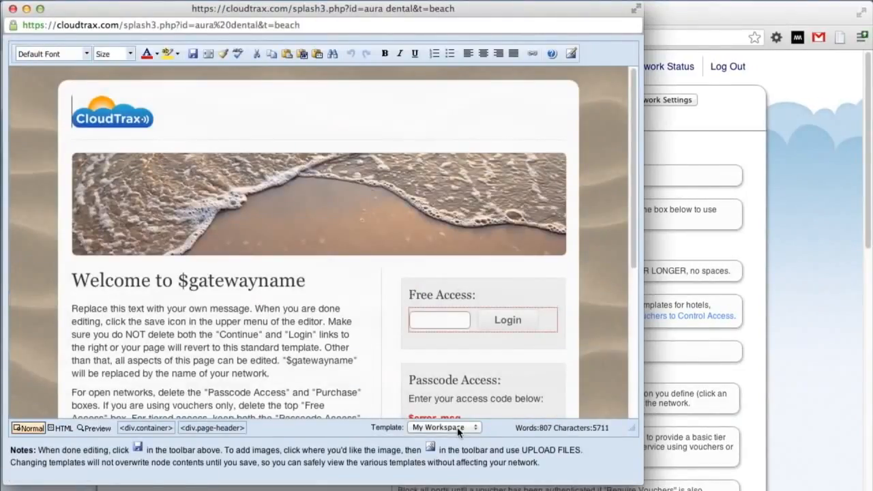
click(458, 428)
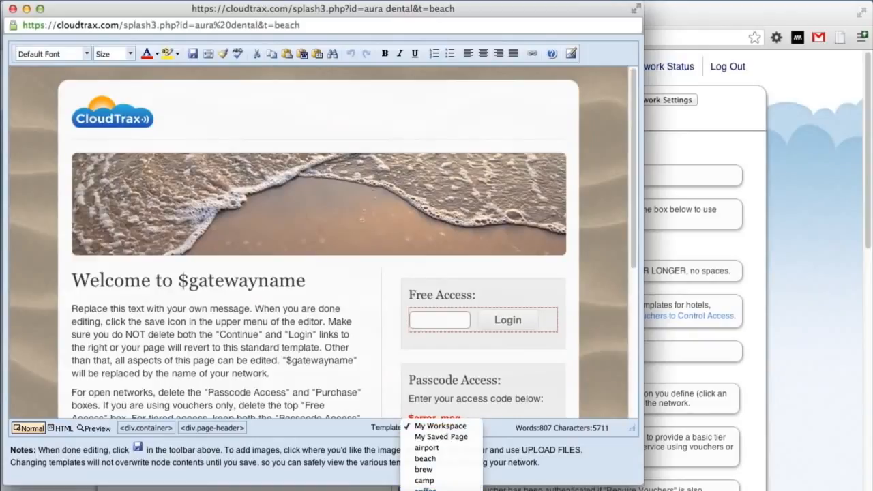
click(469, 489)
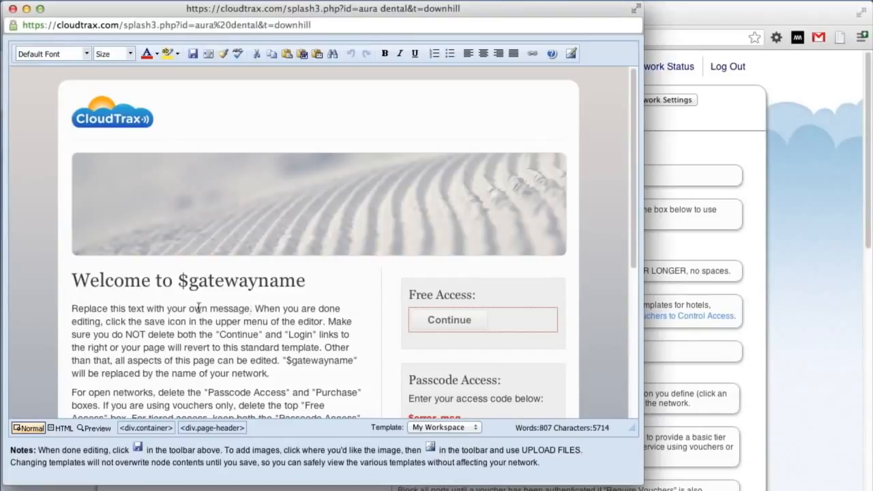
scroll(621, 262, down, 5)
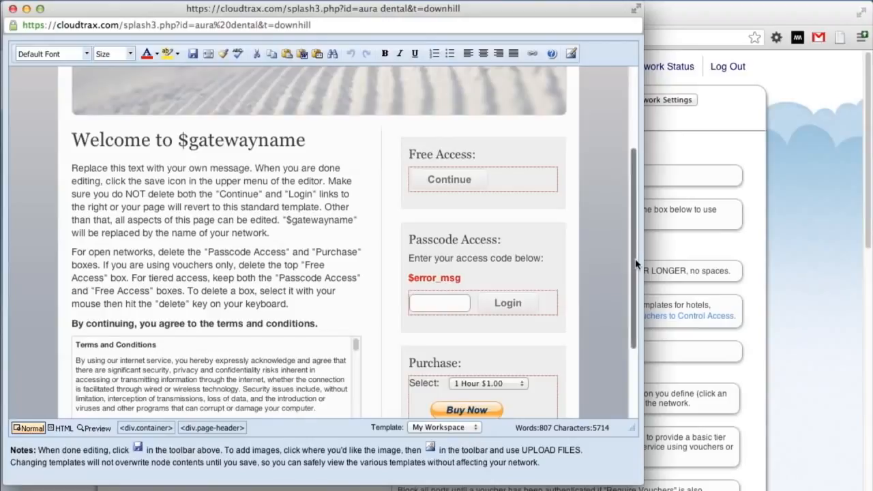
scroll(641, 260, down, 2)
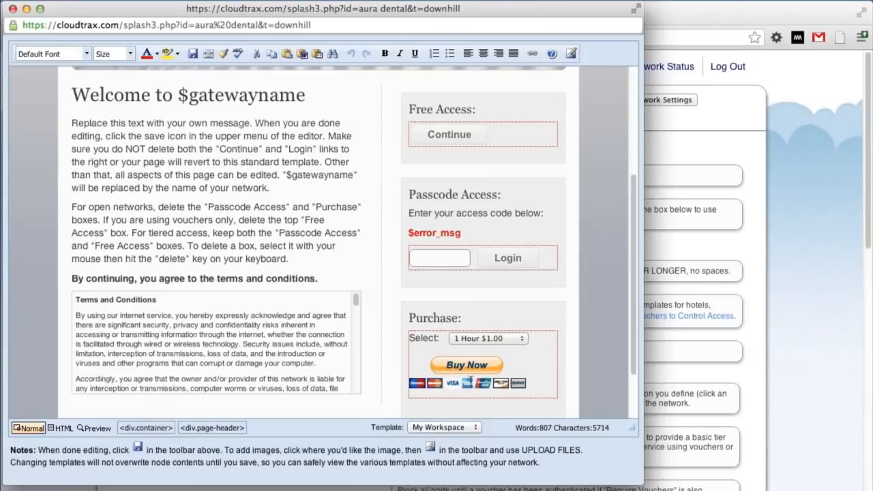
drag(634, 318, 640, 170)
click(225, 115)
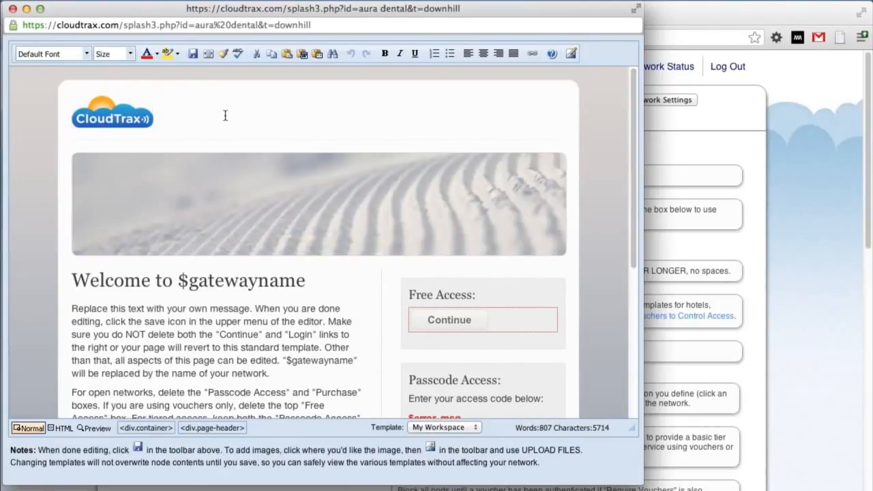
click(572, 54)
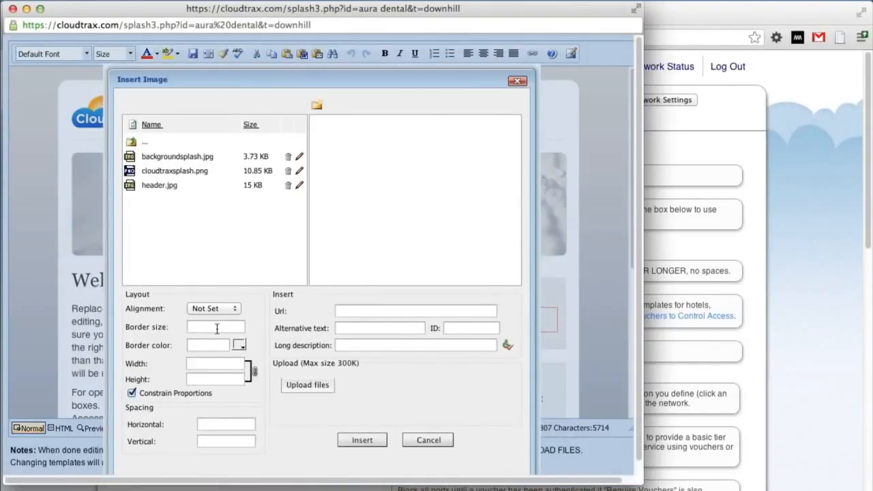
- Upload and insert auralogo.png from the Desktop, then delete the CloudTrax logo
click(307, 384)
click(211, 100)
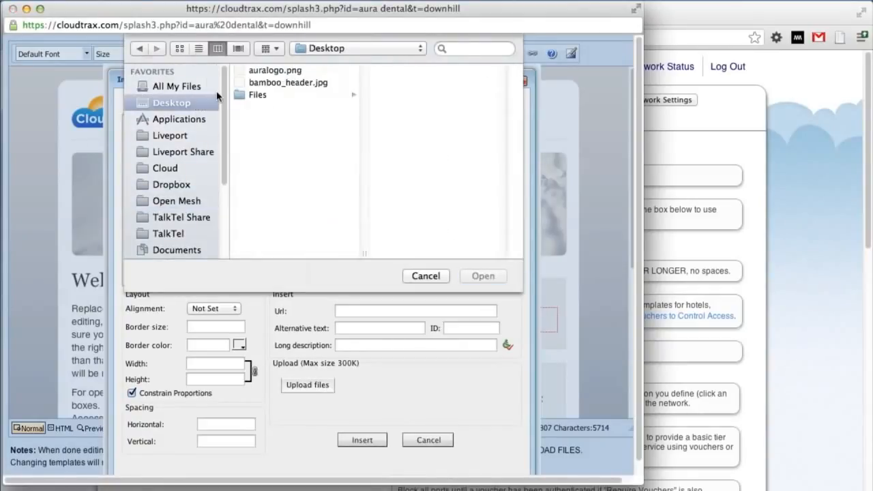
click(275, 71)
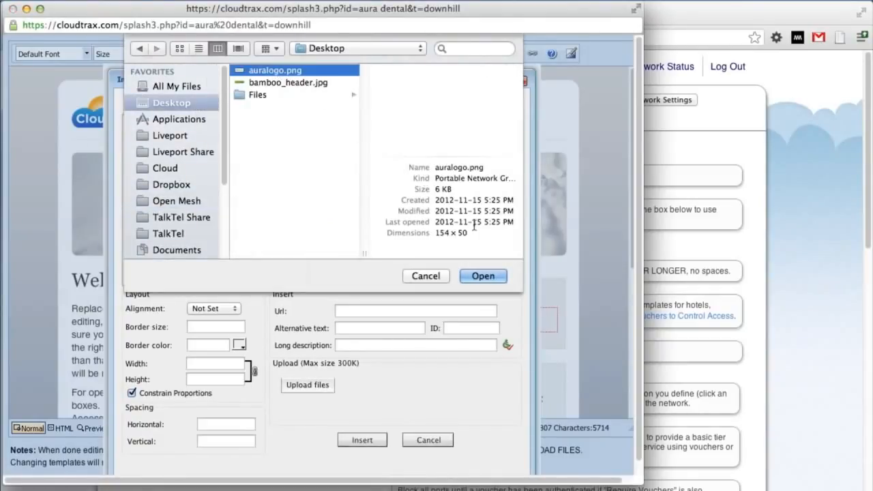
click(483, 275)
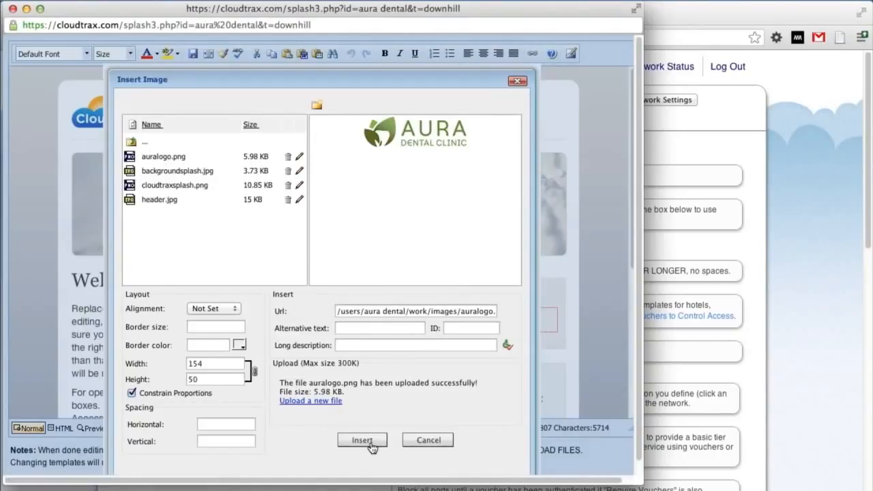
click(370, 443)
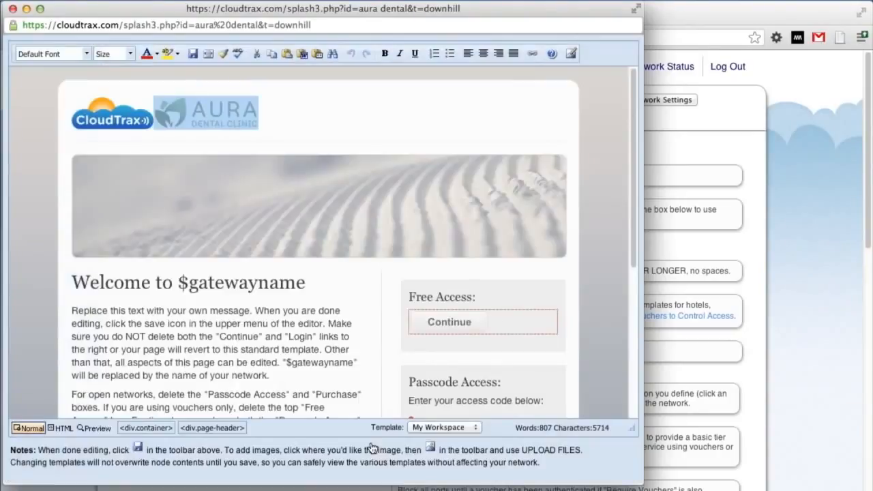
click(275, 118)
key(Left)
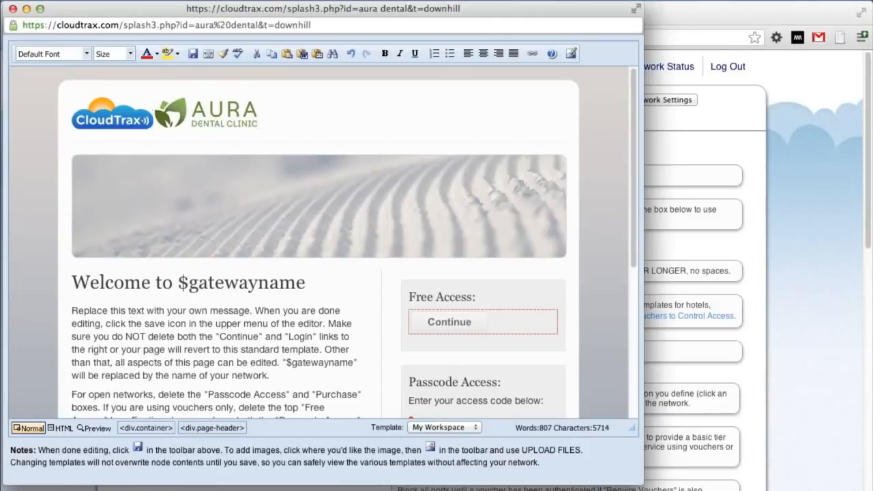
key(BackSpace)
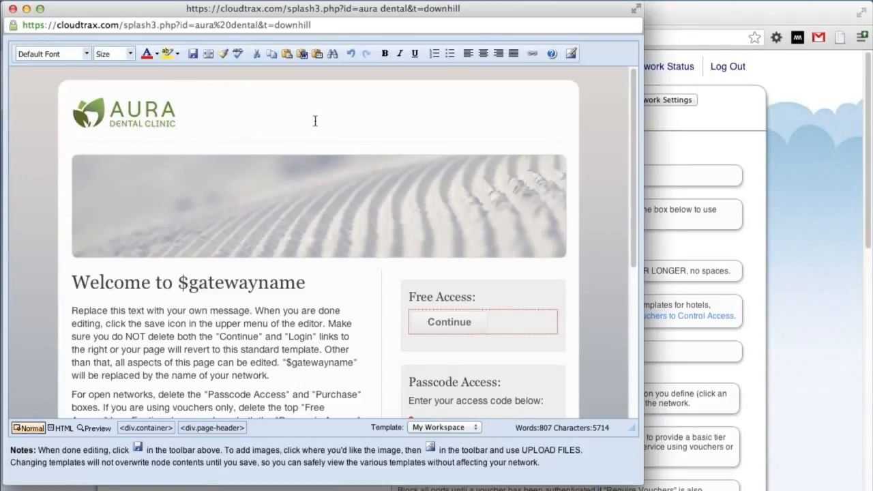
- Upload and insert bamboo_header.jpg, then delete the grey sand banner image
click(568, 195)
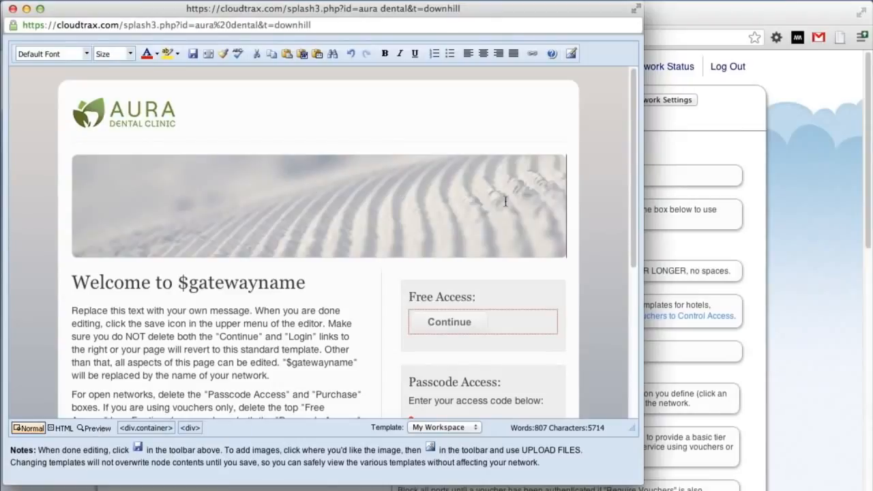
click(571, 54)
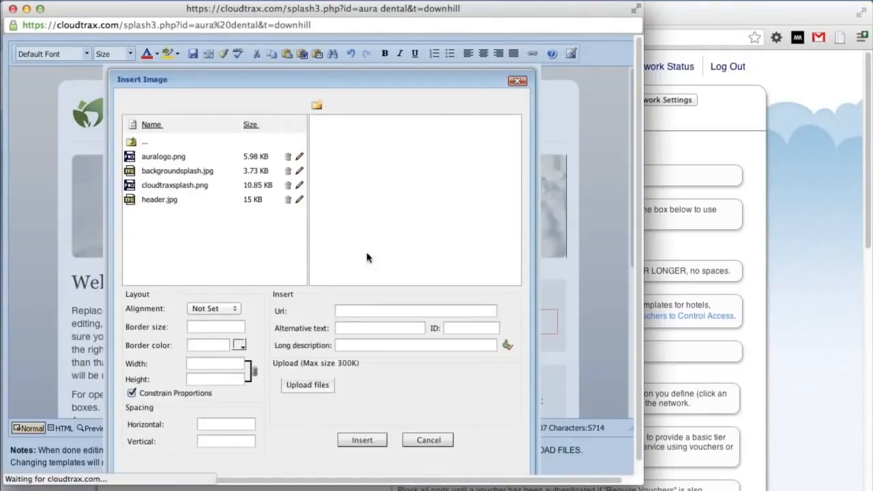
click(318, 385)
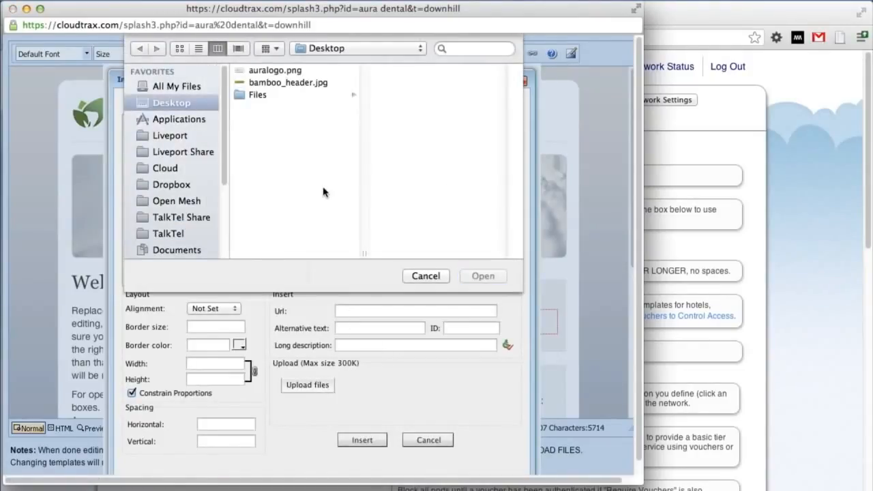
click(292, 83)
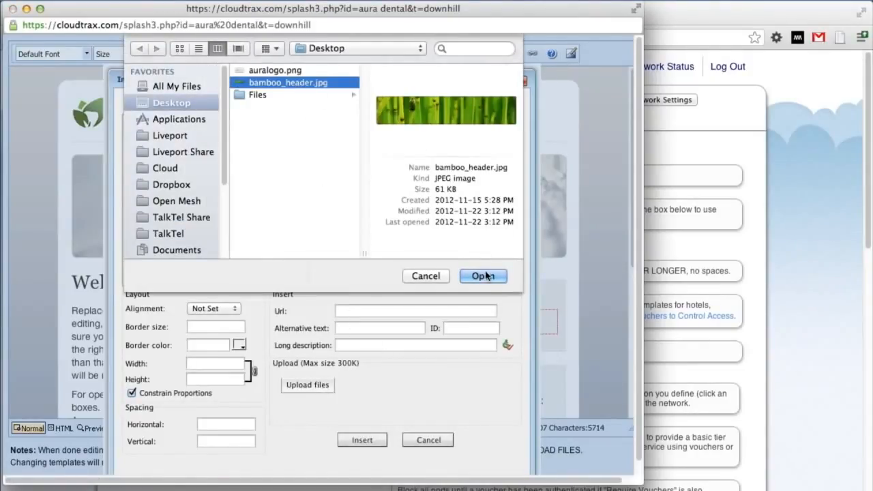
click(482, 275)
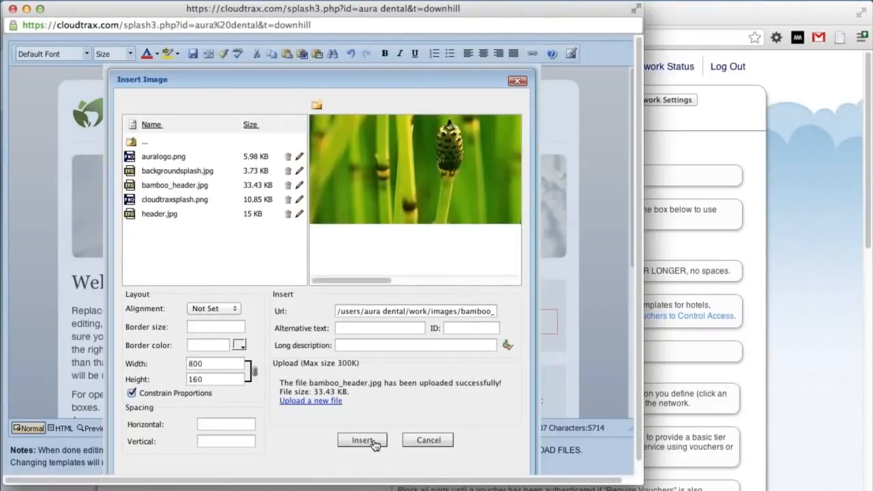
click(361, 440)
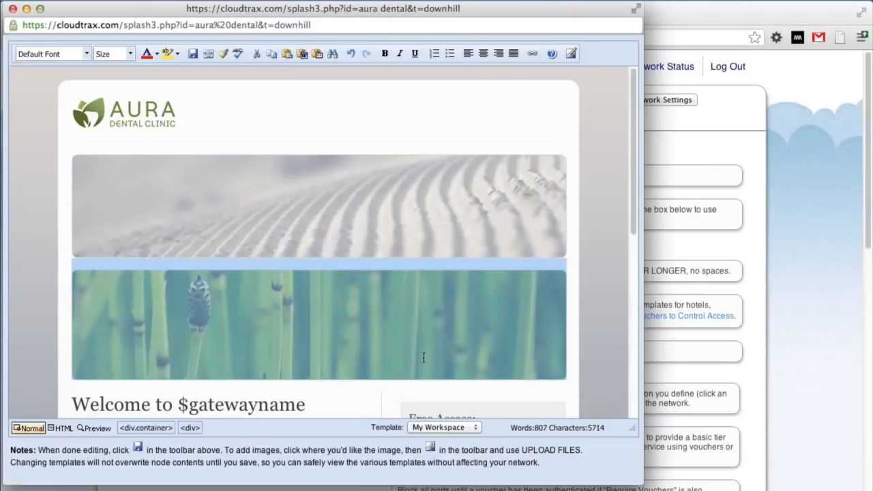
key(Left)
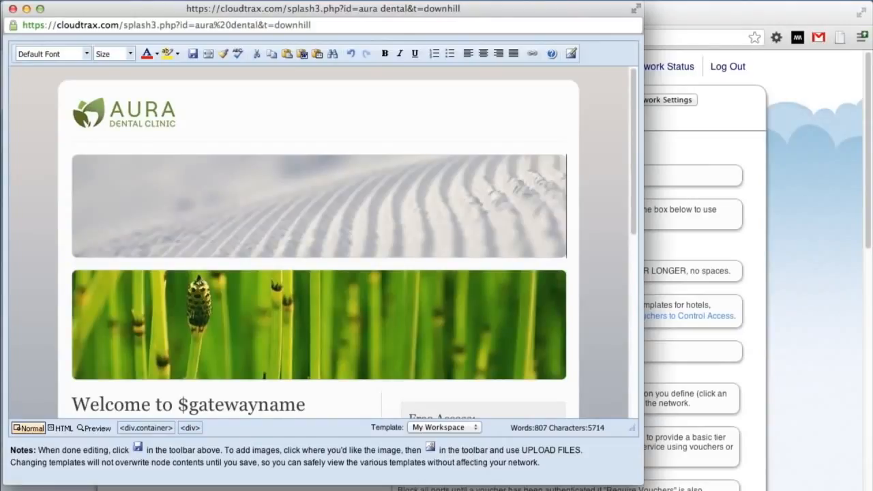
key(BackSpace)
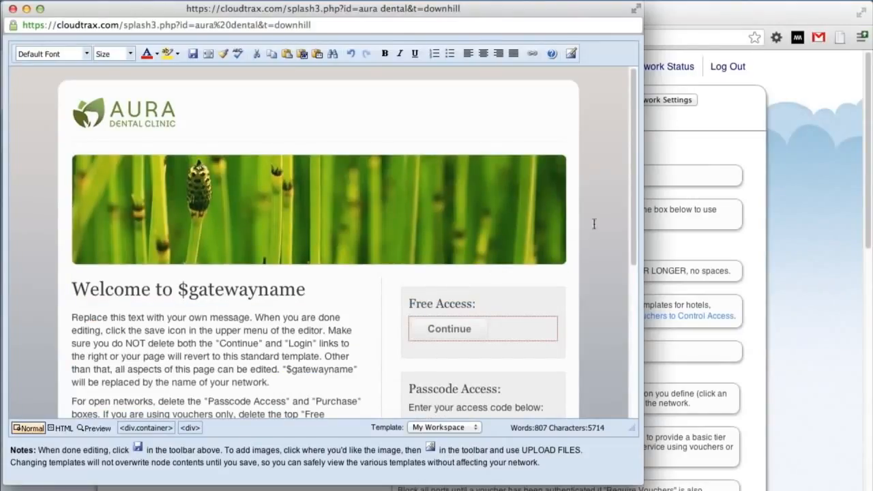
- Replace the two default intro paragraphs with the pasted Aura Dental Clinic welcome text
drag(634, 207, 638, 292)
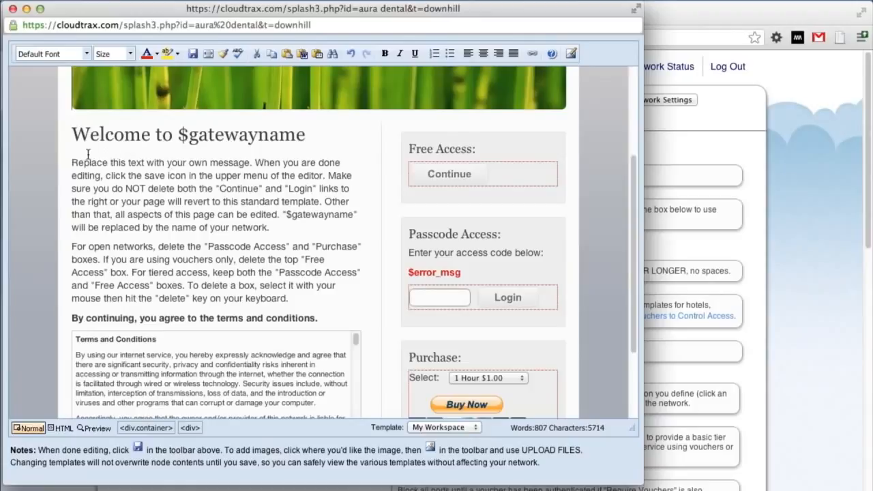
drag(71, 162, 287, 296)
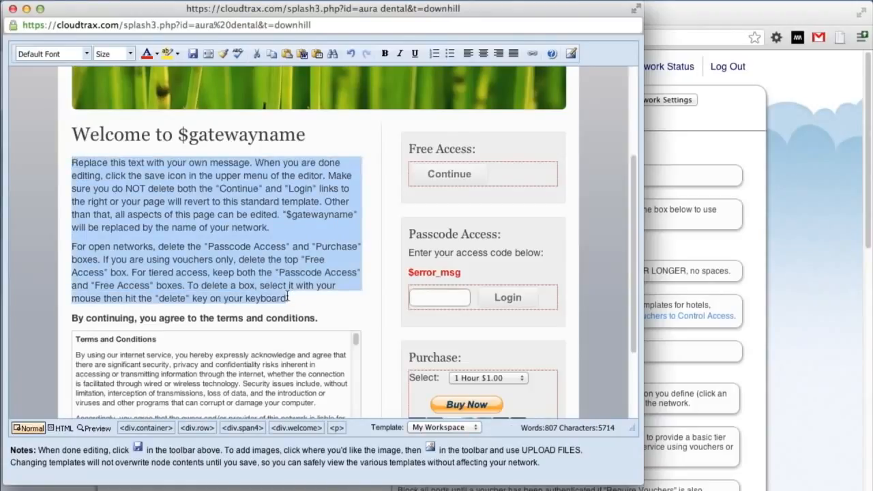
text(Here at Aura Dental Clinic, our goal is to provide you with great service and care. We chose the name because we want it to exemplify your experience. Everything from the moment you enter our spa-like facility is designed to make you feel at ease. Relaxing music and colors invite you into our office. Enjoy a beverage as you sit in our waiting room. All our patients will be treated in a professional but friendly manner. Our hope is to improve your perception of how dentistry can be. Enjoy this complimentary wireless Internet access.)
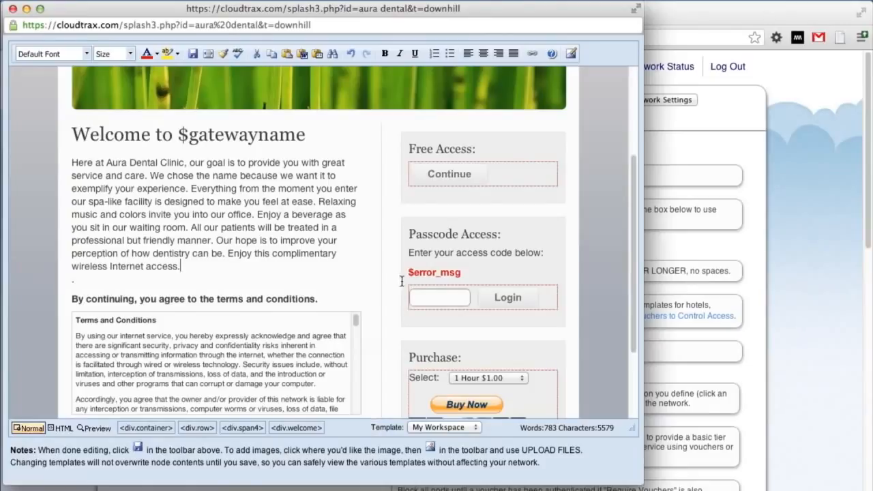
- Delete the Passcode Access and Purchase boxes, then save the splash page
scroll(632, 242, down, 2)
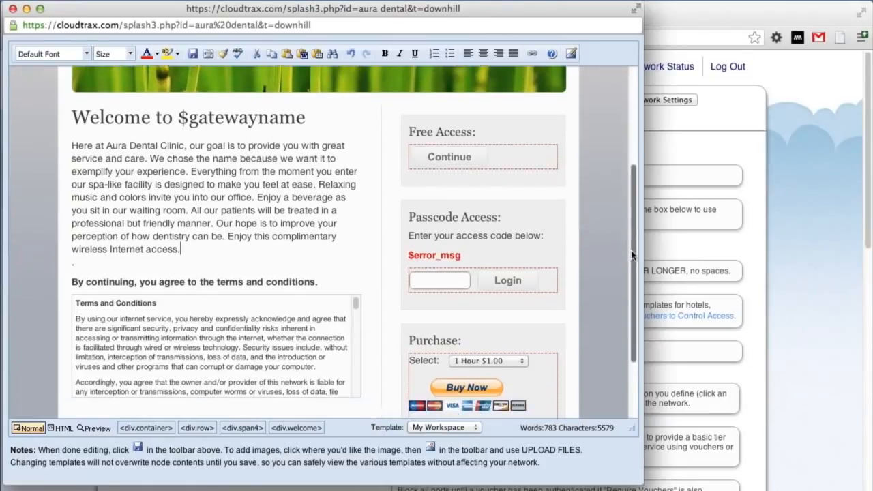
drag(410, 183, 508, 271)
key(BackSpace)
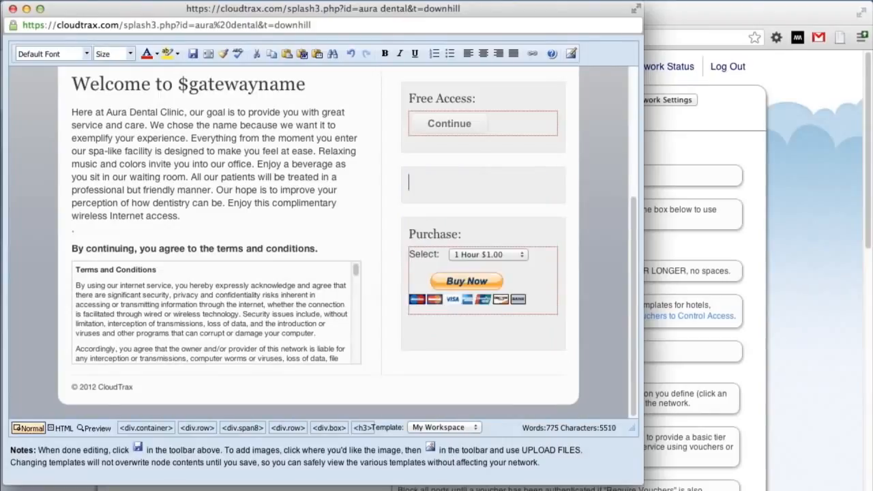
key(BackSpace)
drag(412, 281, 410, 181)
key(BackSpace)
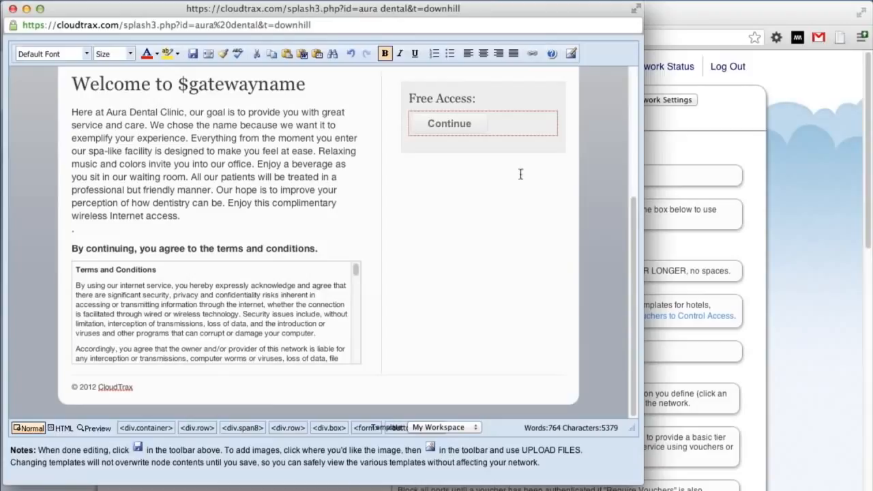
key(BackSpace)
drag(633, 217, 635, 84)
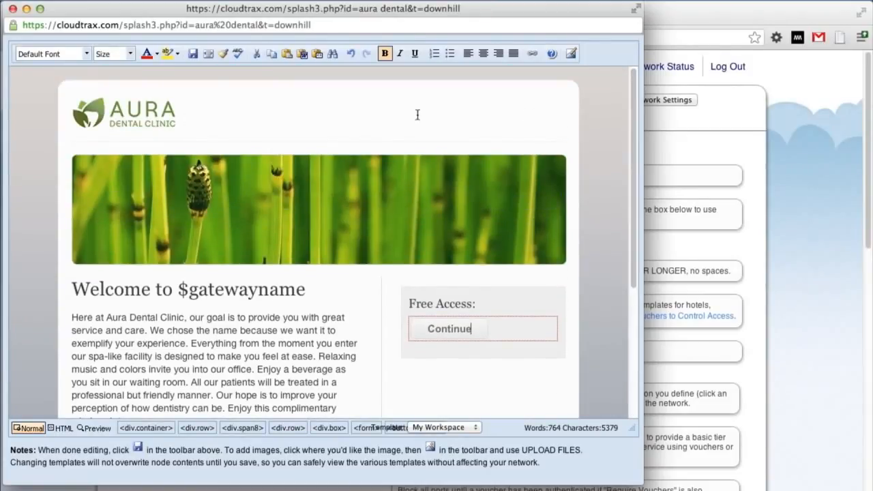
click(194, 56)
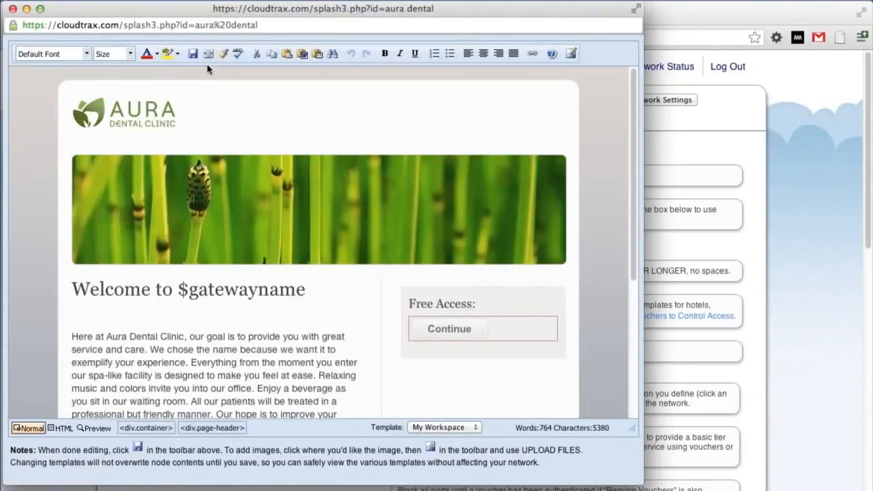
- Enable the splash page for the Aura Dental SSID and save the network settings
click(13, 9)
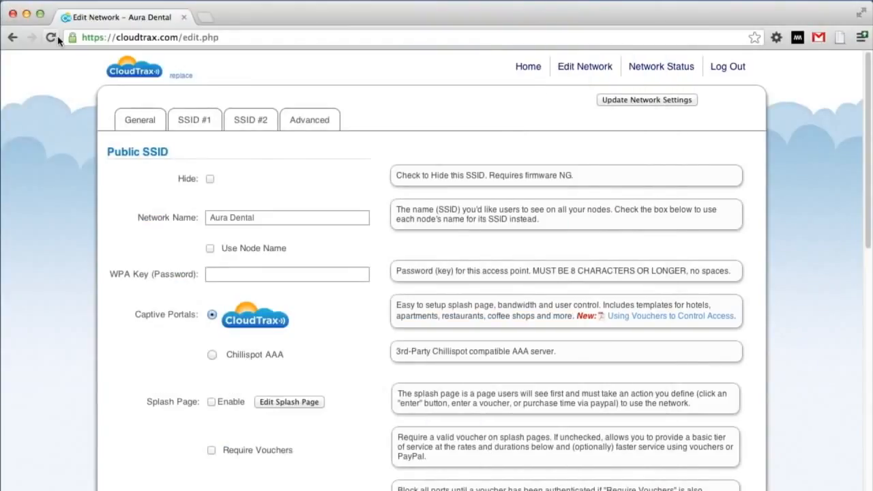
click(211, 402)
click(649, 100)
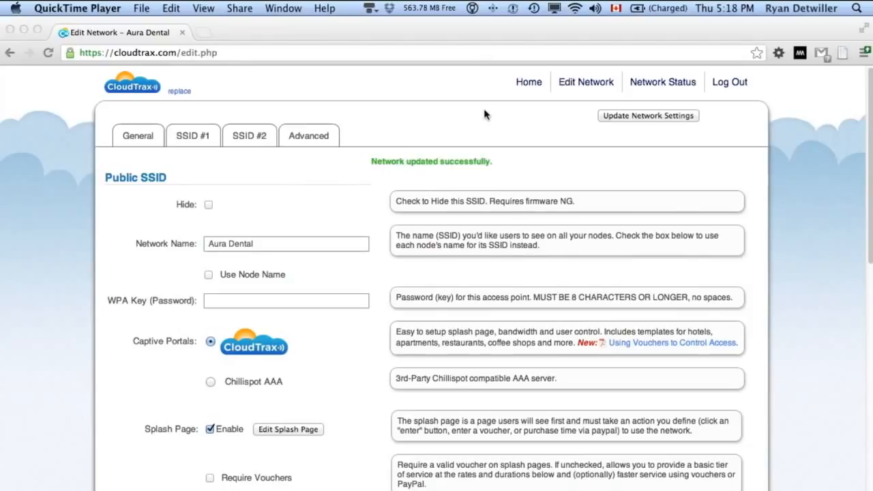
click(575, 8)
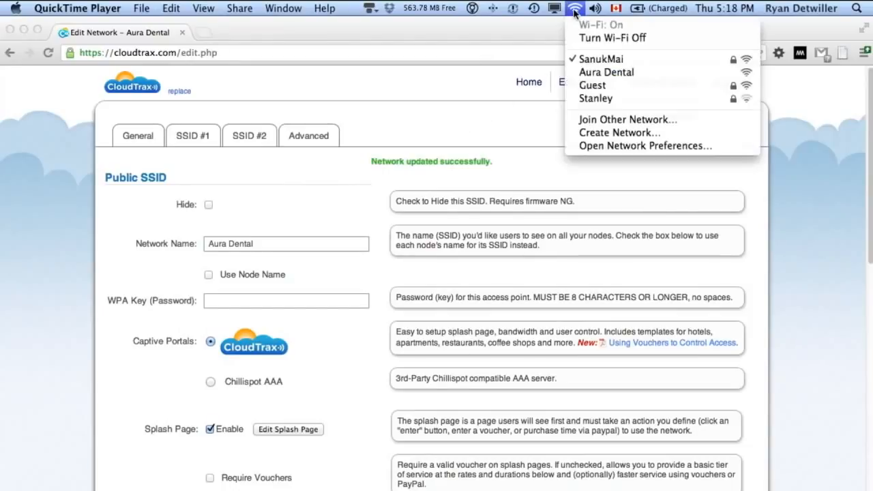
- Join the Aura Dental Wi-Fi network and scroll through its welcome splash page
click(598, 72)
click(428, 54)
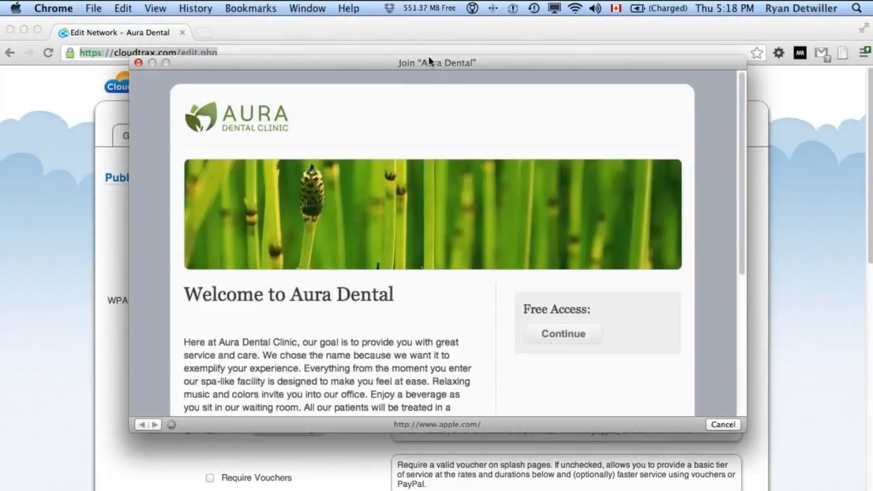
drag(743, 86, 741, 193)
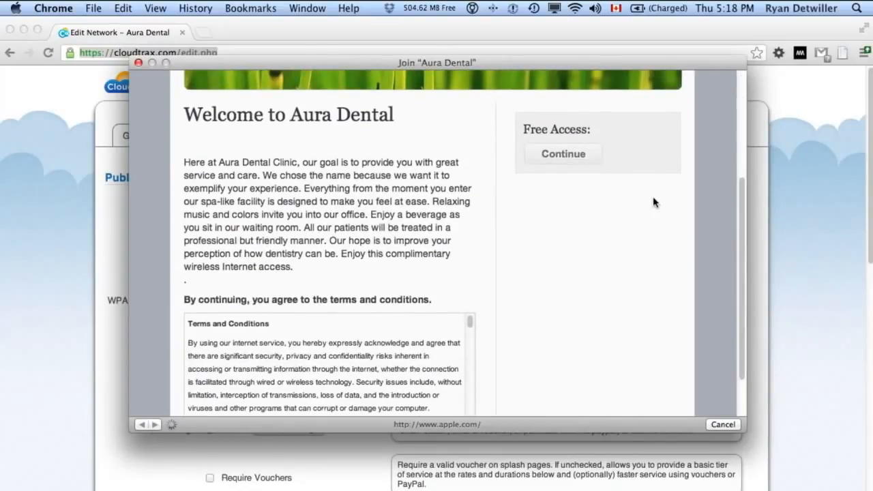
- Test internet access by loading google.ca in the browser
key(super+l)
text(goo)
key(Return)
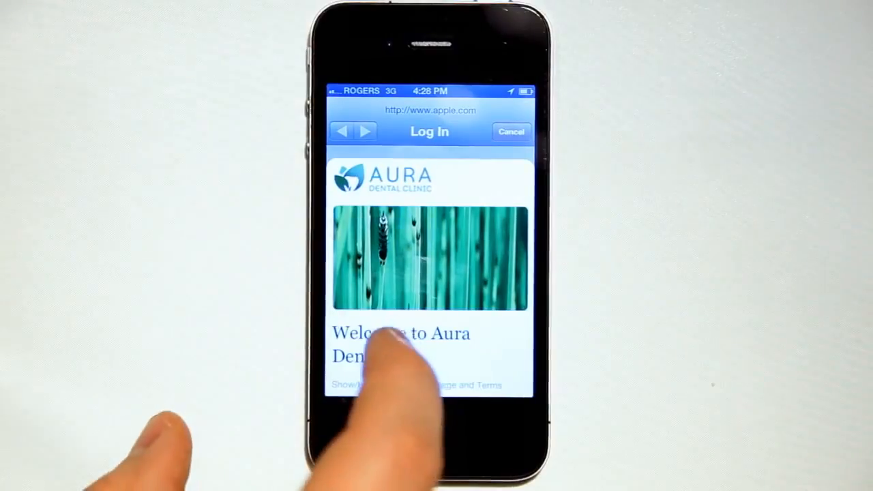
drag(382, 327, 371, 260)
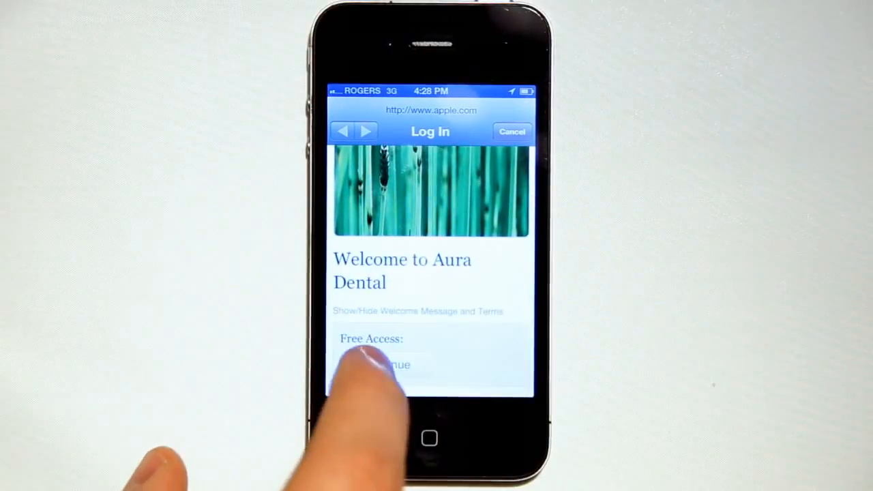